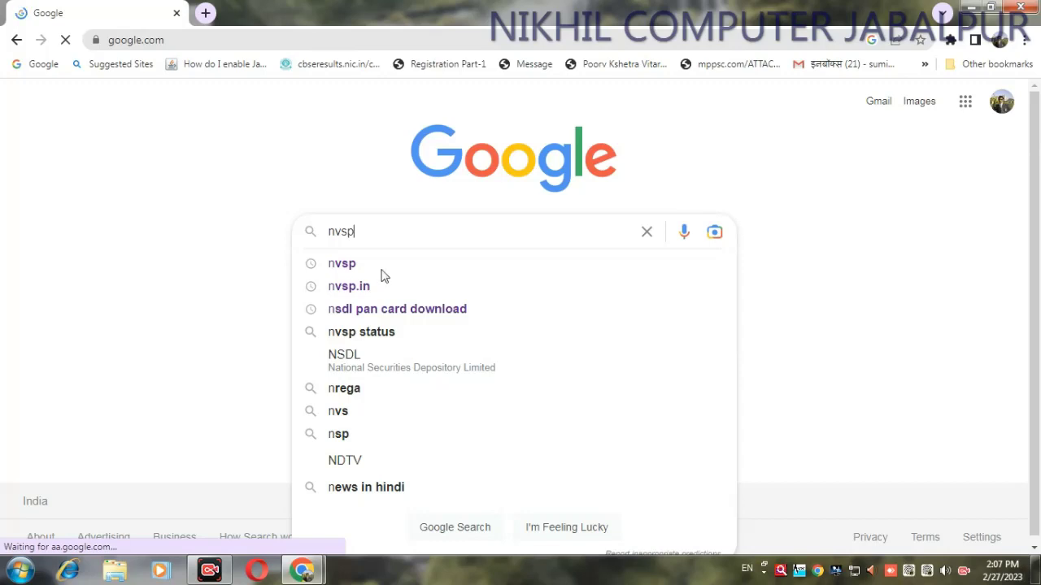
# Open nvsp.in from the Google search results and go to its Login page
pyautogui.click(378, 274)
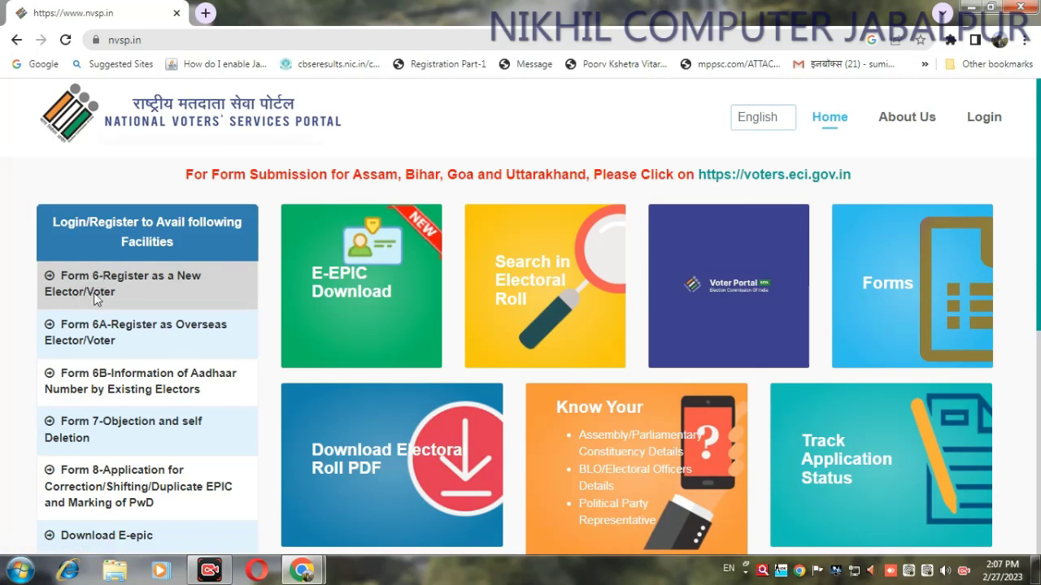
pyautogui.click(983, 119)
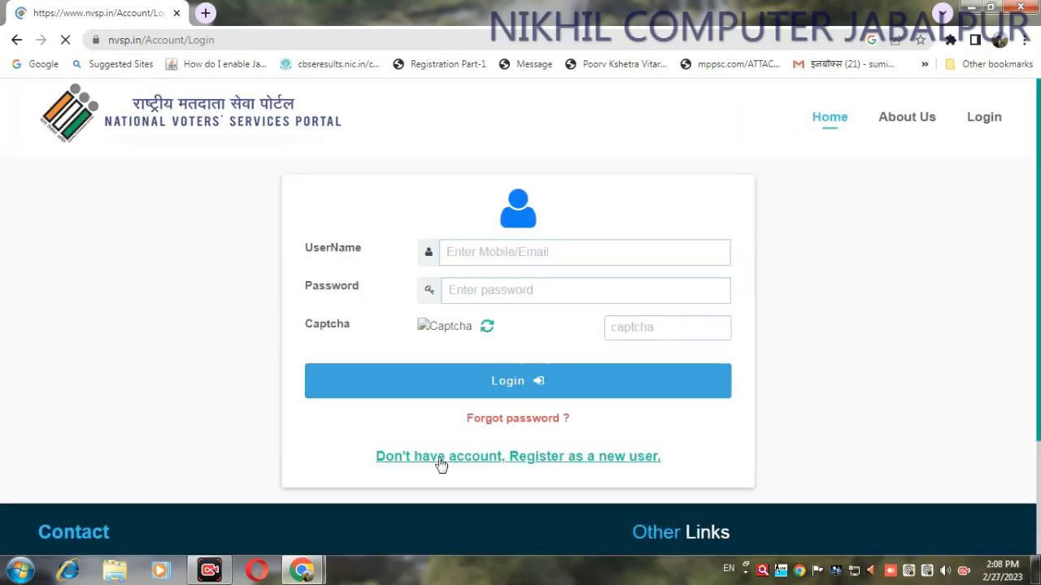
pyautogui.click(536, 463)
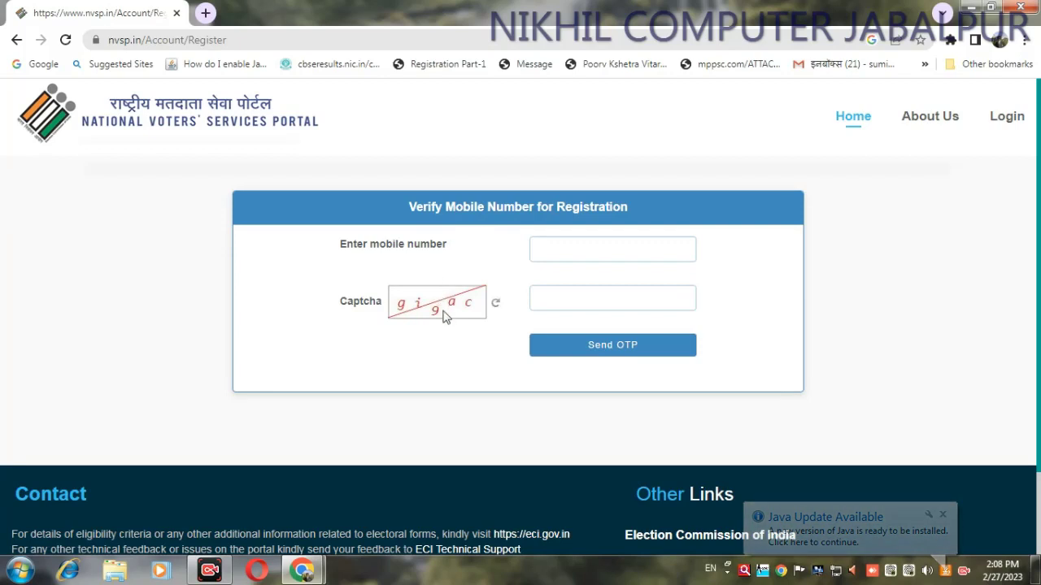
pyautogui.click(657, 355)
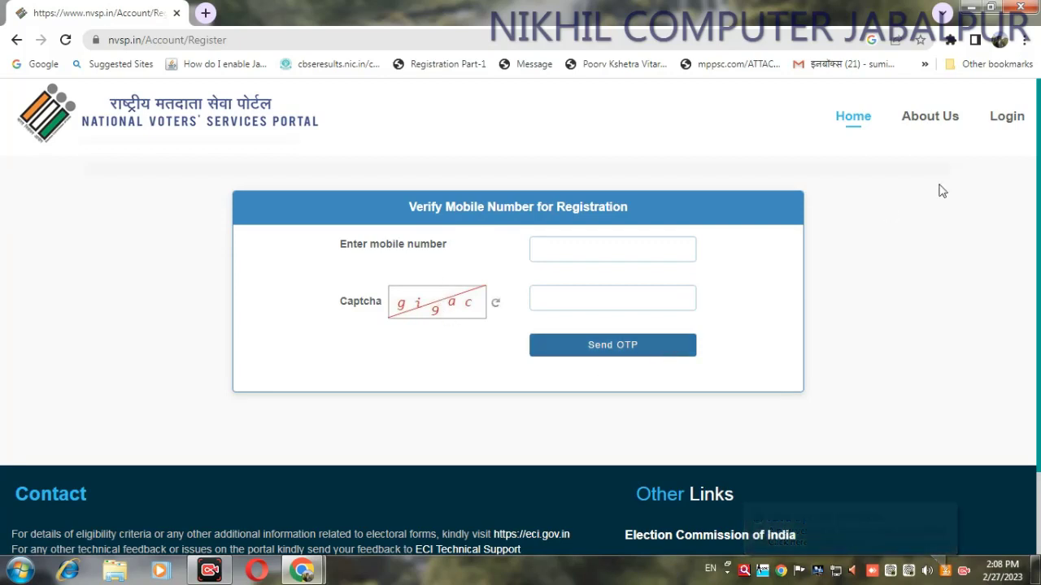
pyautogui.click(1007, 117)
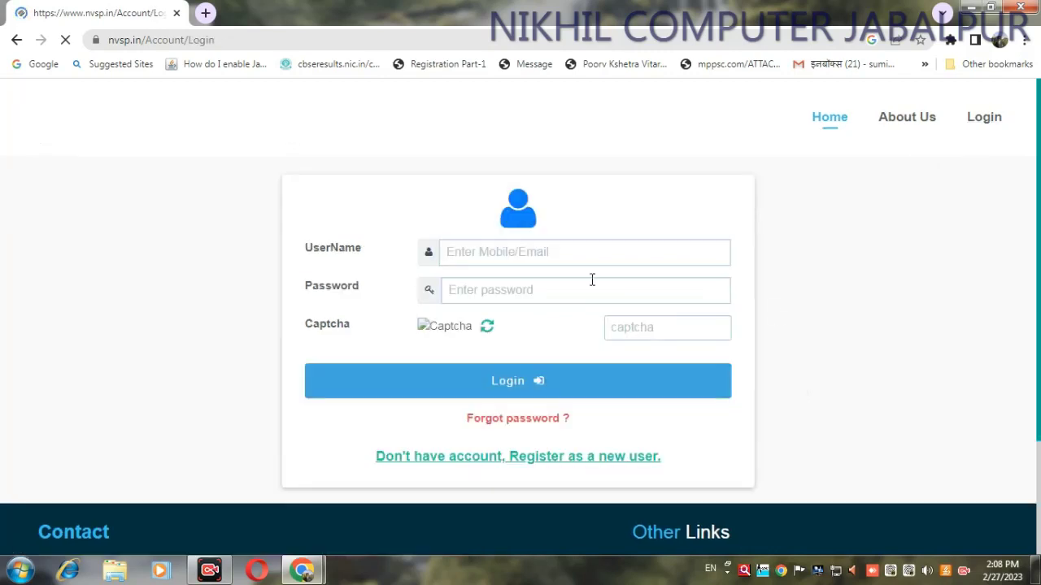
# Log in with the registered mobile number, password and captcha, dismissing the Java certificate prompt
pyautogui.click(533, 253)
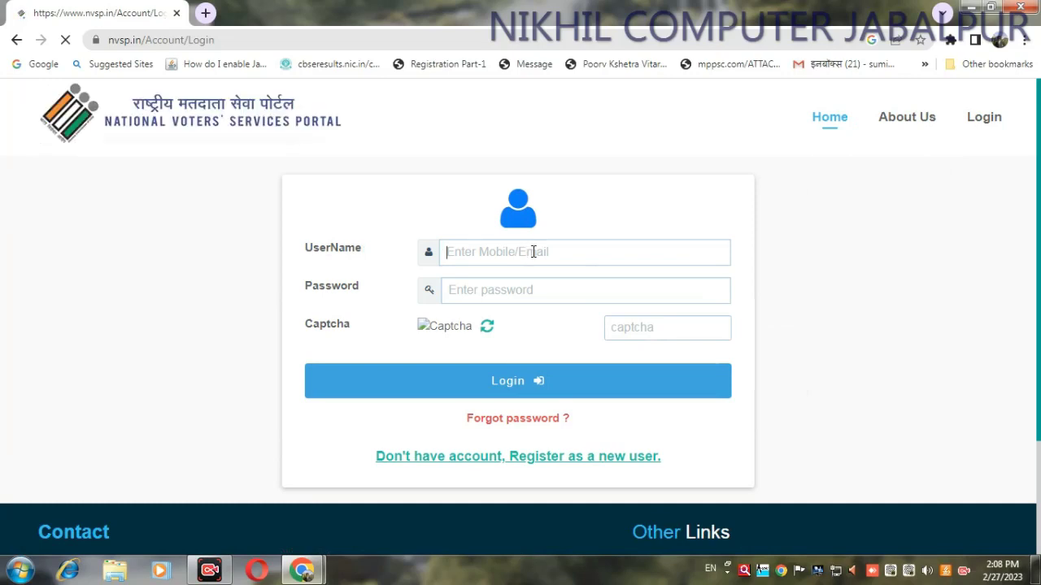
pyautogui.write('39')
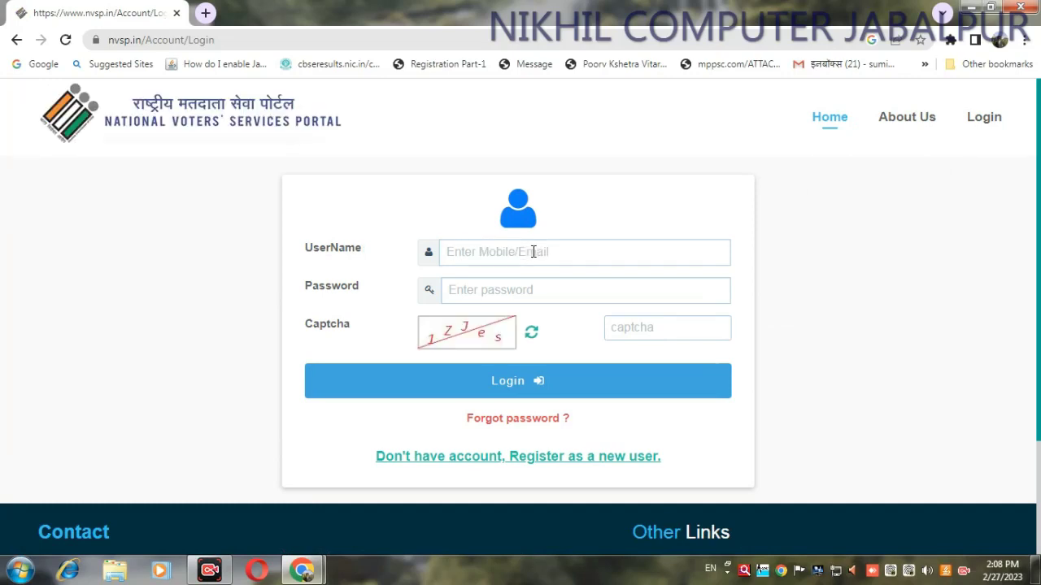
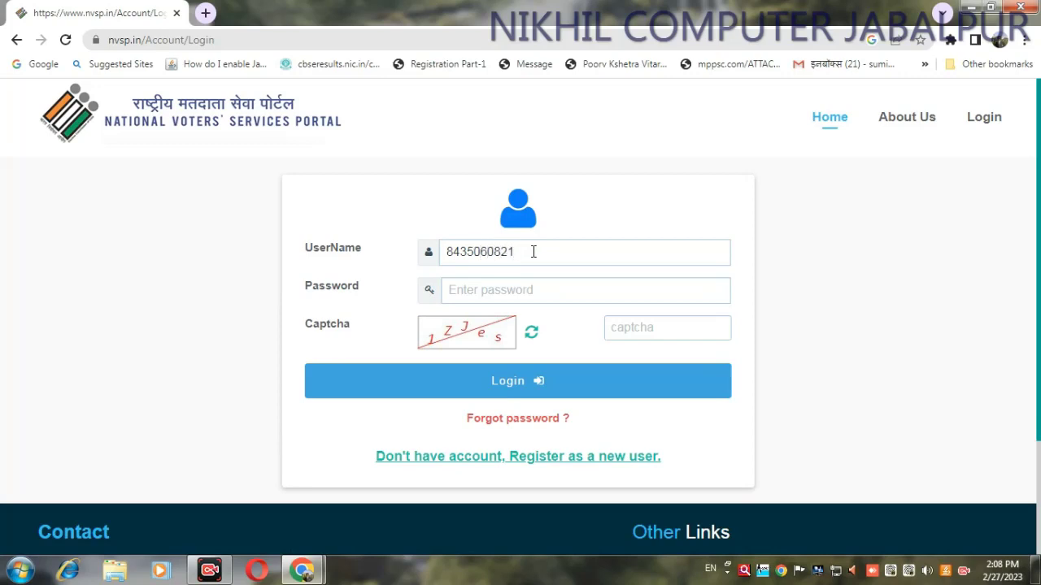
pyautogui.press('Tab')
pyautogui.write('a')
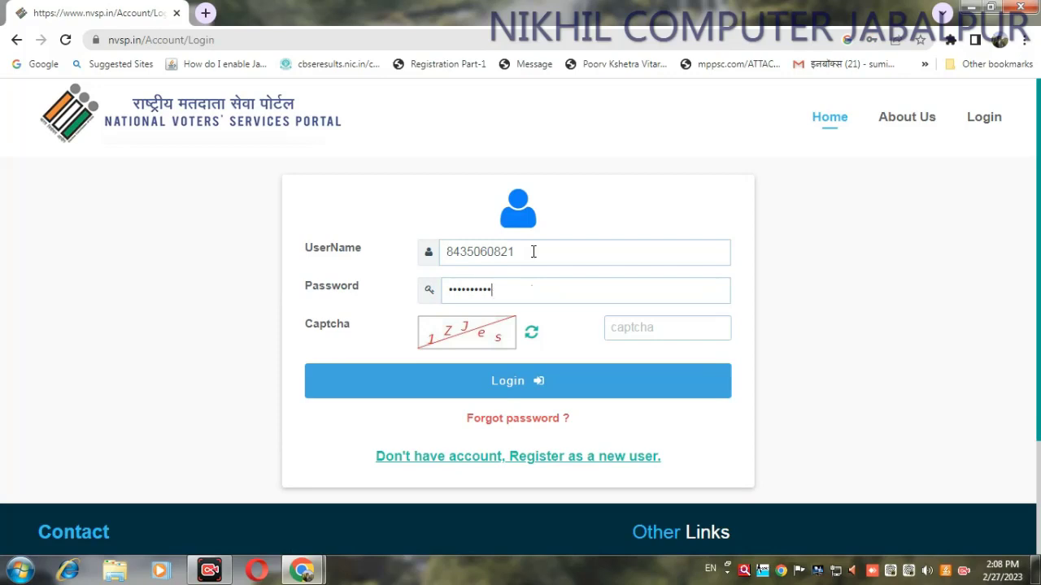
pyautogui.press('Tab')
pyautogui.press('Tab')
pyautogui.write('1ZJes')
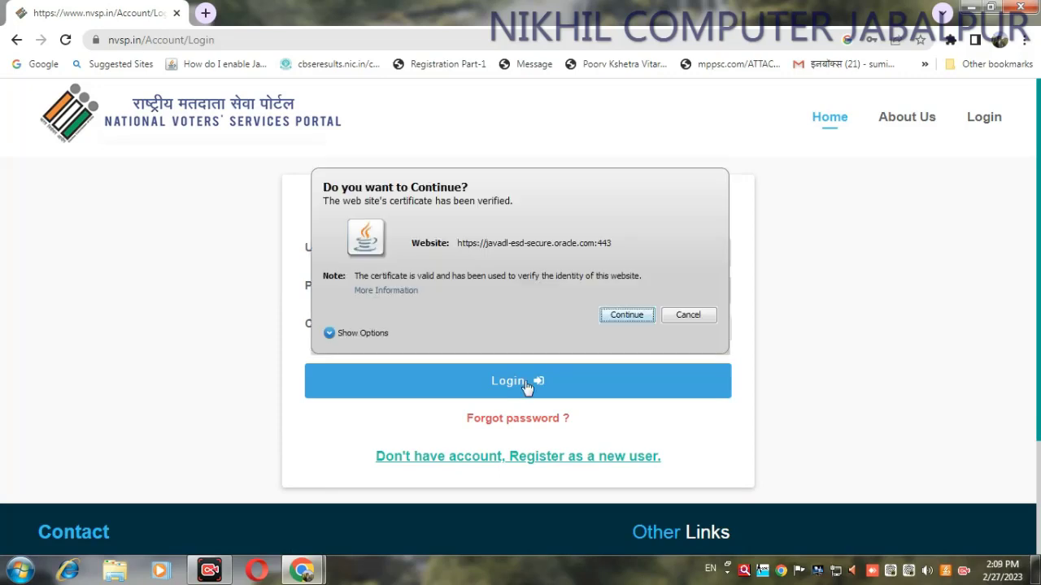
pyautogui.click(682, 314)
pyautogui.click(562, 382)
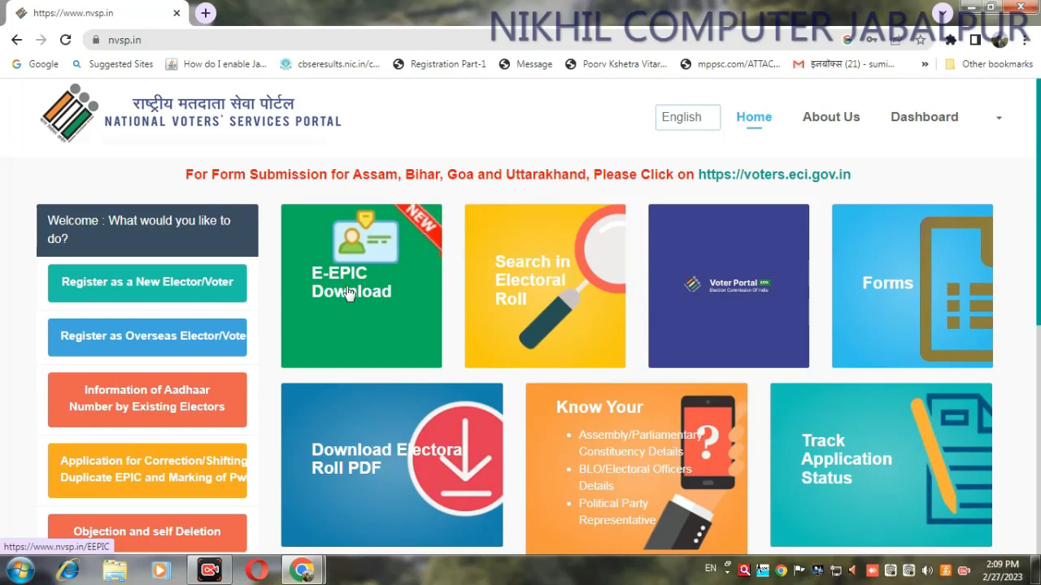
# Open the new-elector forms list, read the Form 6 guidelines PDF, then return to the list
pyautogui.click(123, 279)
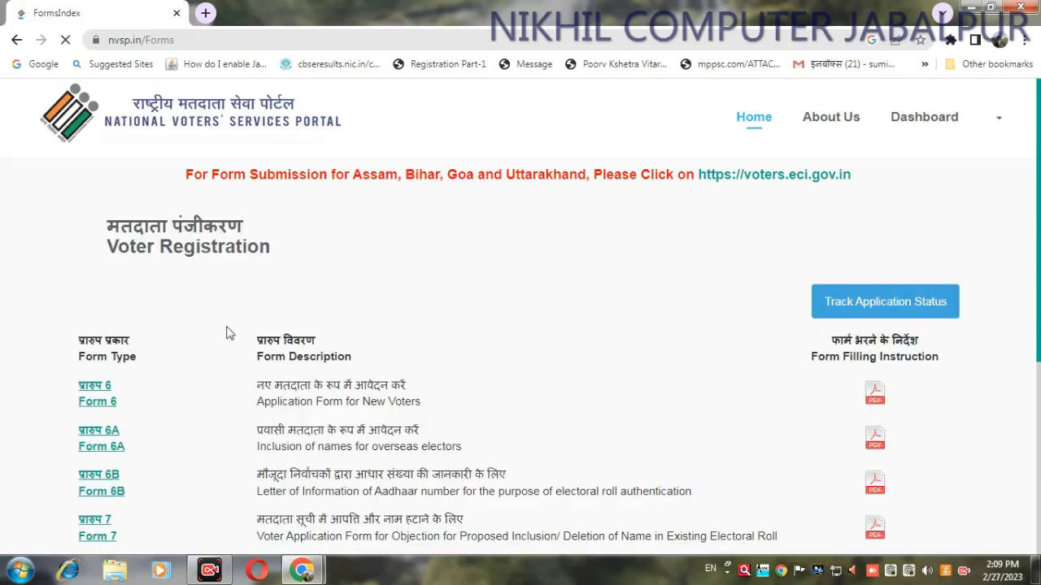
pyautogui.scroll(-3, 955, 252)
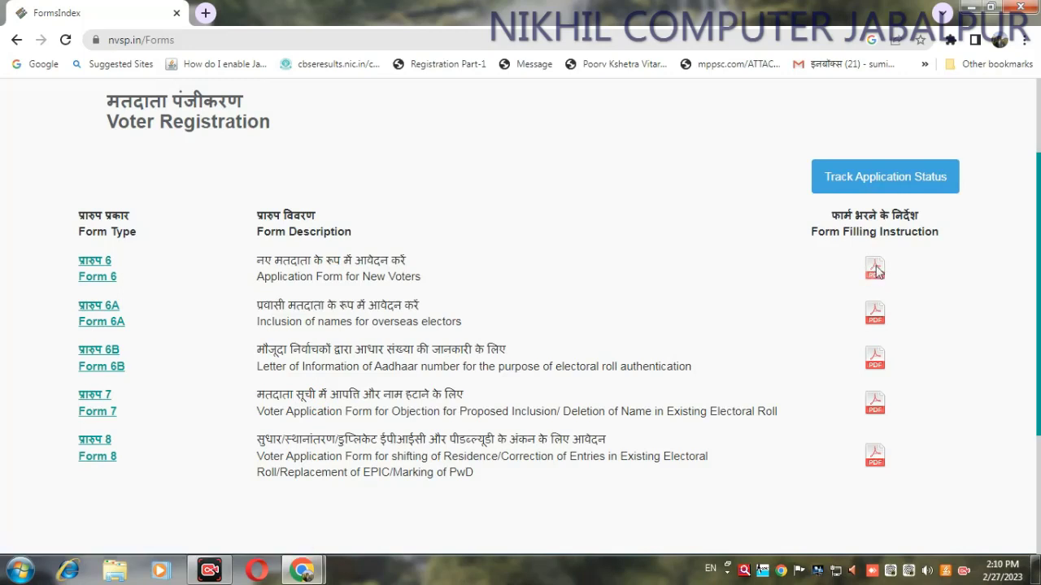
pyautogui.click(876, 271)
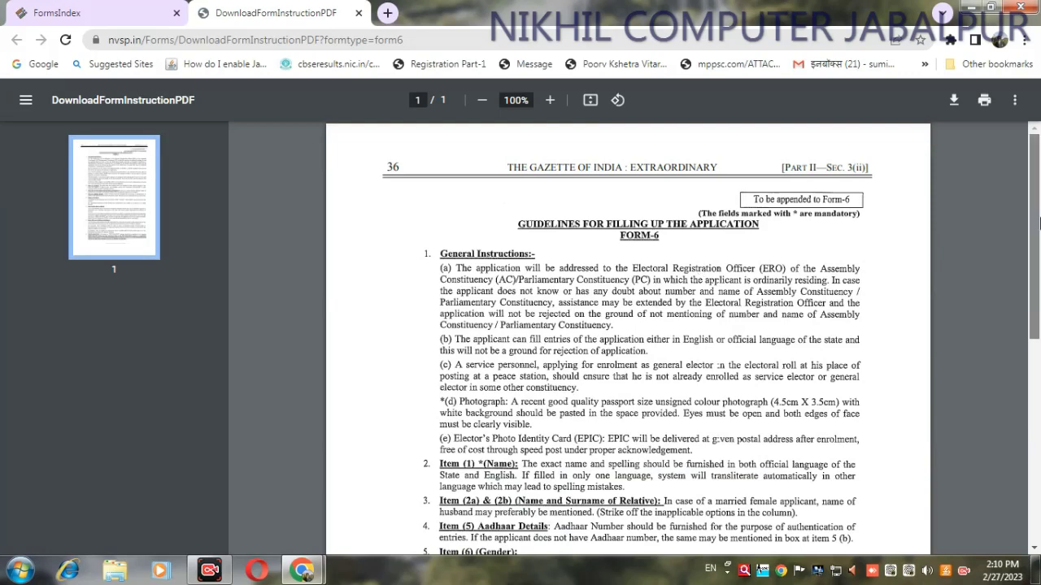
pyautogui.scroll(-2, 1039, 258)
pyautogui.scroll(-2, 1038, 258)
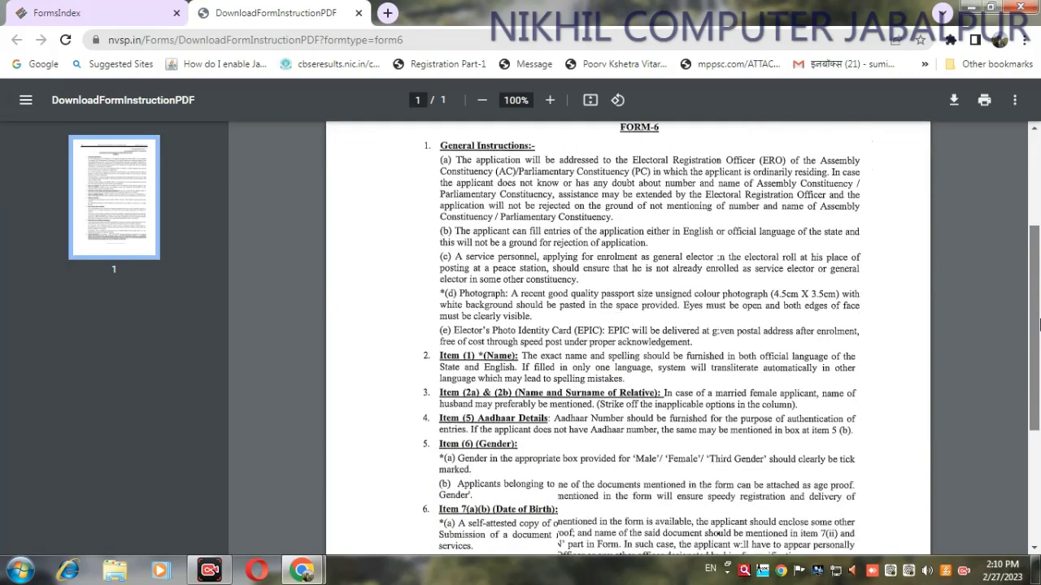
pyautogui.moveTo(1038, 346); pyautogui.dragTo(1033, 221)
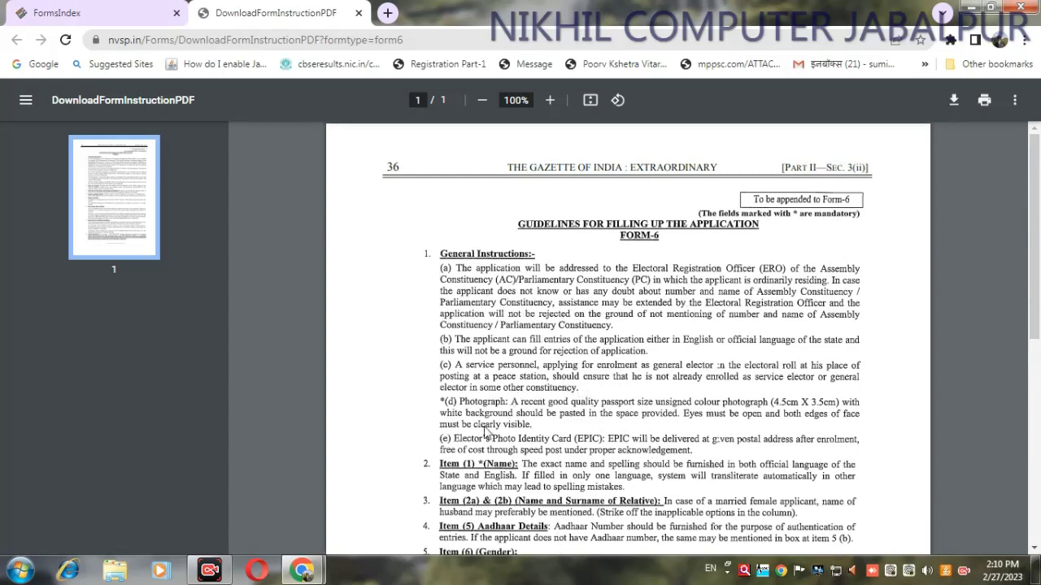
pyautogui.click(90, 16)
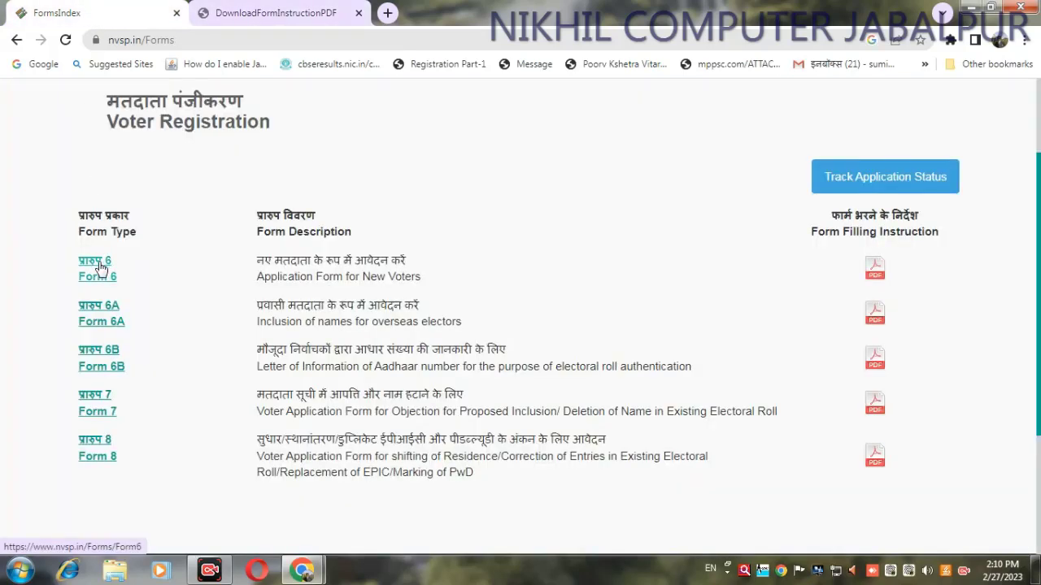
# Open the online Form 6 application and select Madhya Pradesh as the state
pyautogui.click(100, 266)
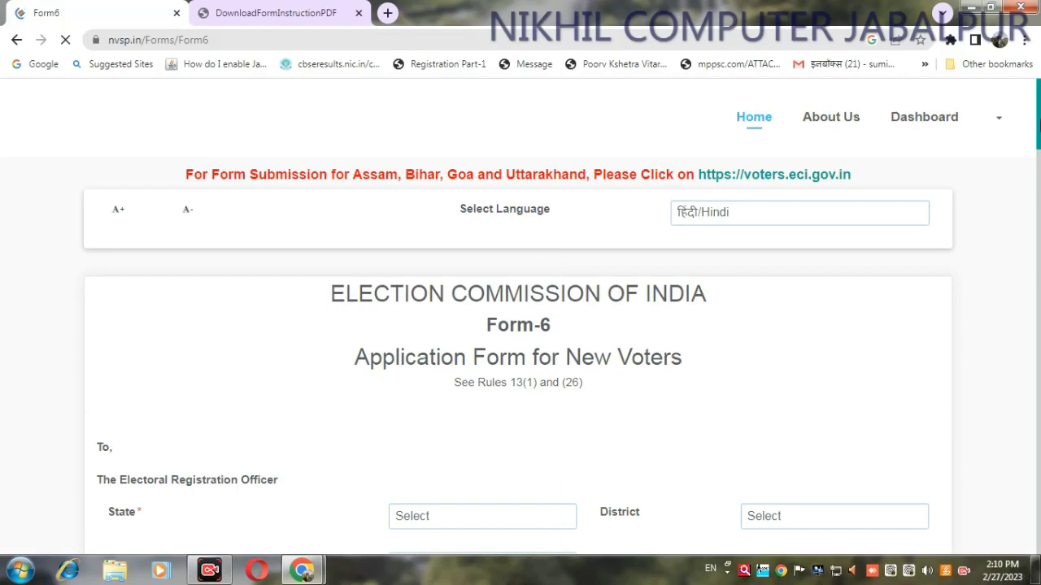
pyautogui.moveTo(1037, 122); pyautogui.dragTo(1037, 167)
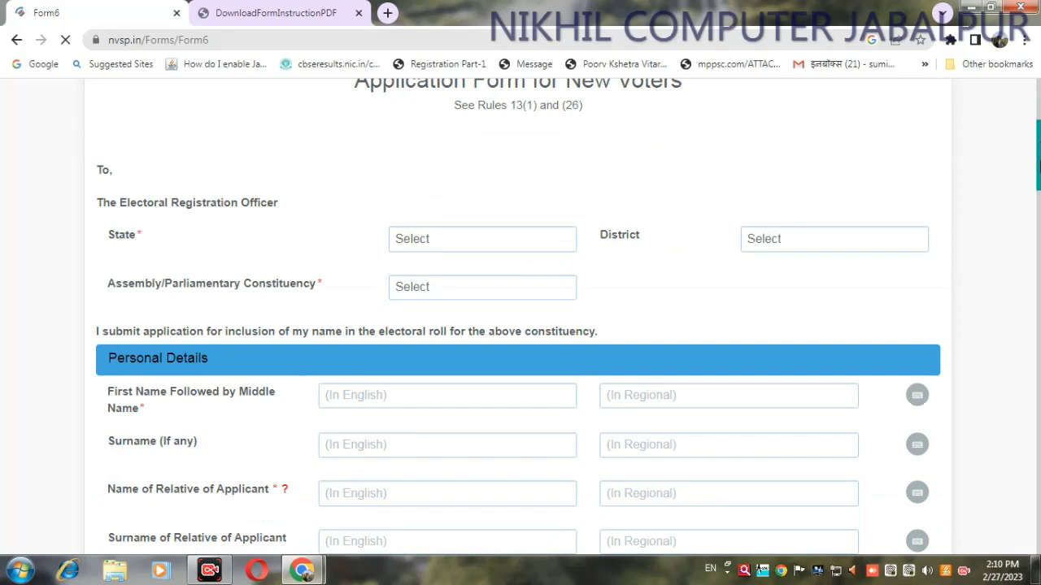
pyautogui.moveTo(1037, 166); pyautogui.dragTo(1038, 169)
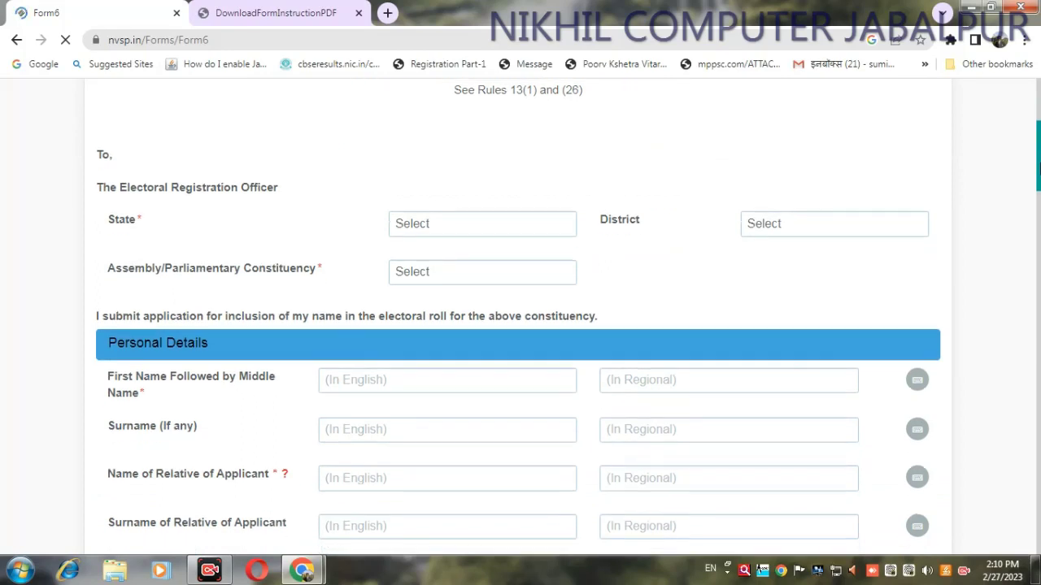
pyautogui.click(525, 231)
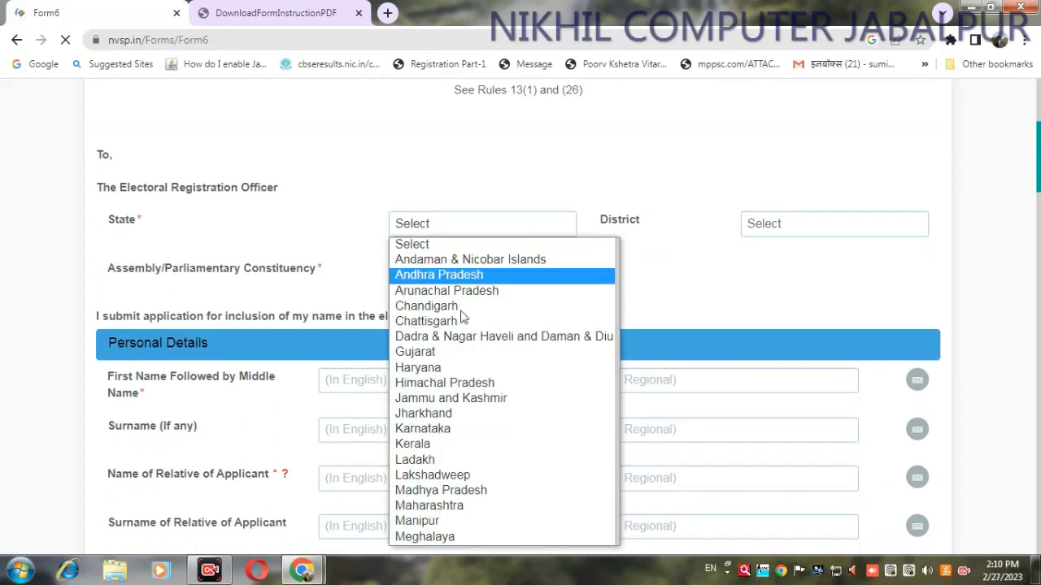
pyautogui.click(478, 492)
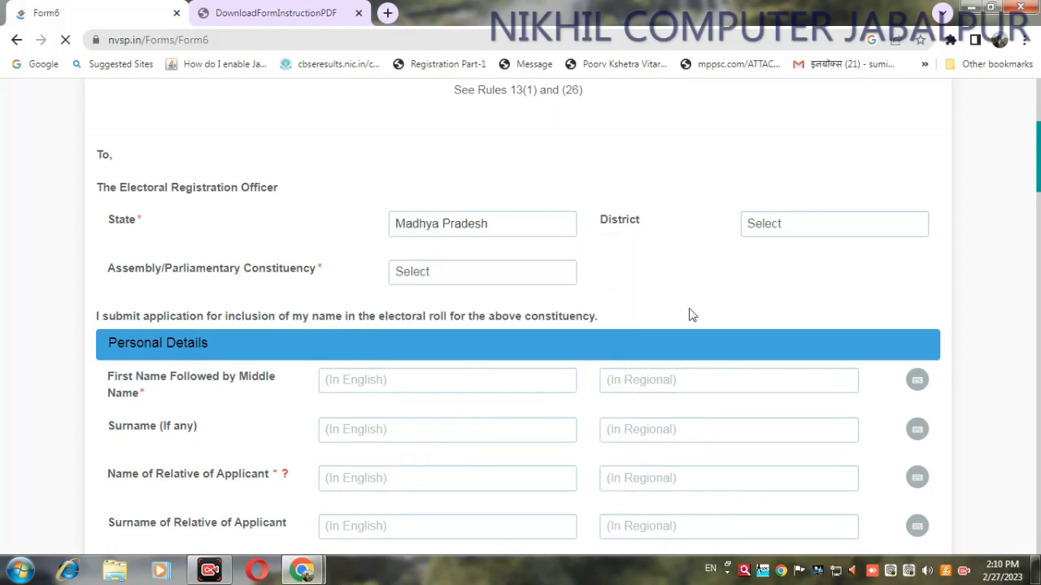
pyautogui.click(823, 231)
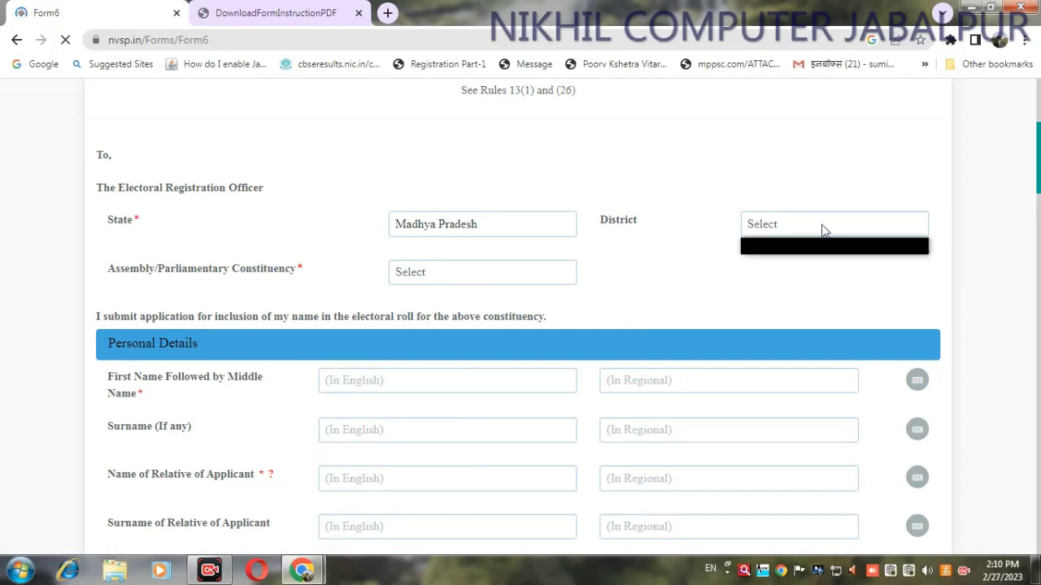
pyautogui.click(821, 231)
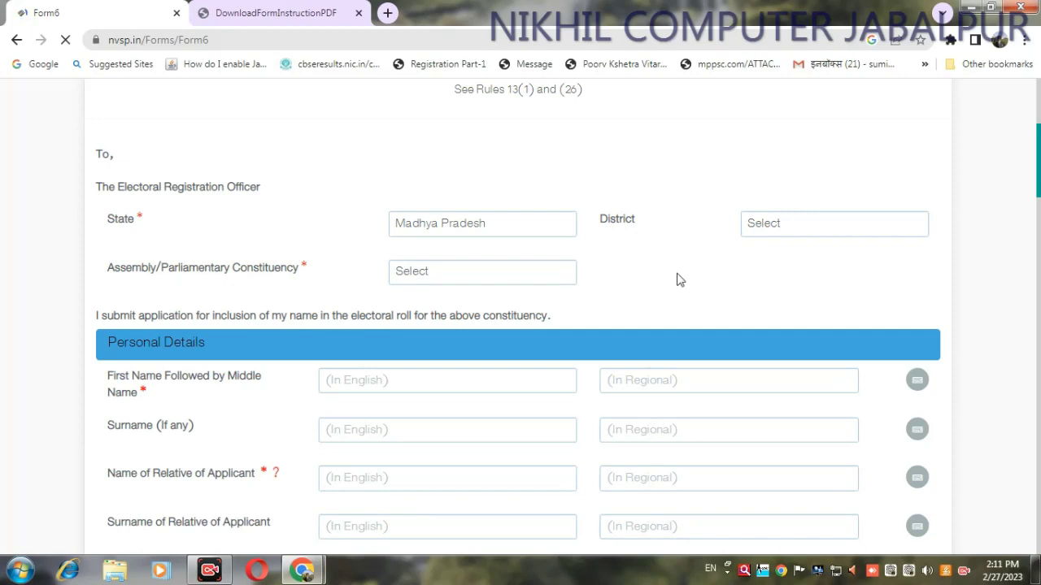
pyautogui.click(802, 231)
pyautogui.click(769, 230)
# Reselect Madhya Pradesh, then set district JABALPUR and constituency JABALPUR WEST
pyautogui.click(520, 226)
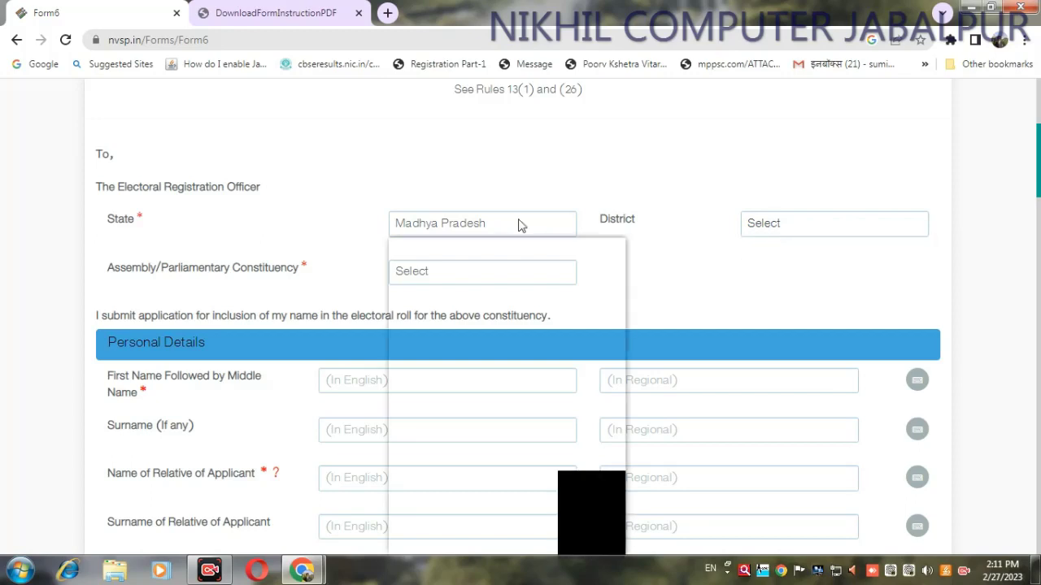
pyautogui.click(492, 546)
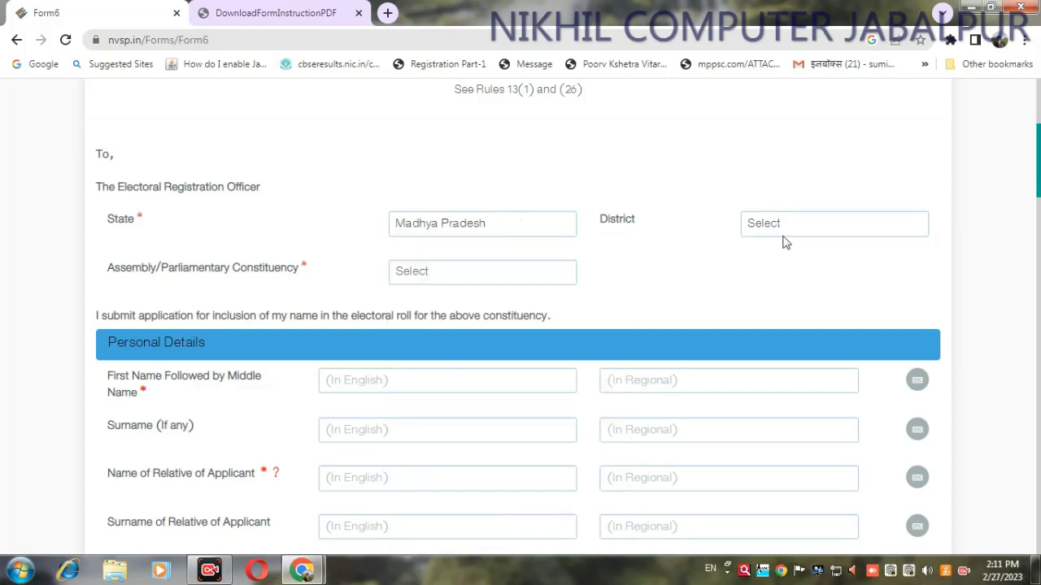
pyautogui.click(783, 234)
pyautogui.click(782, 234)
pyautogui.click(782, 234)
pyautogui.click(782, 232)
pyautogui.press('j')
pyautogui.click(514, 280)
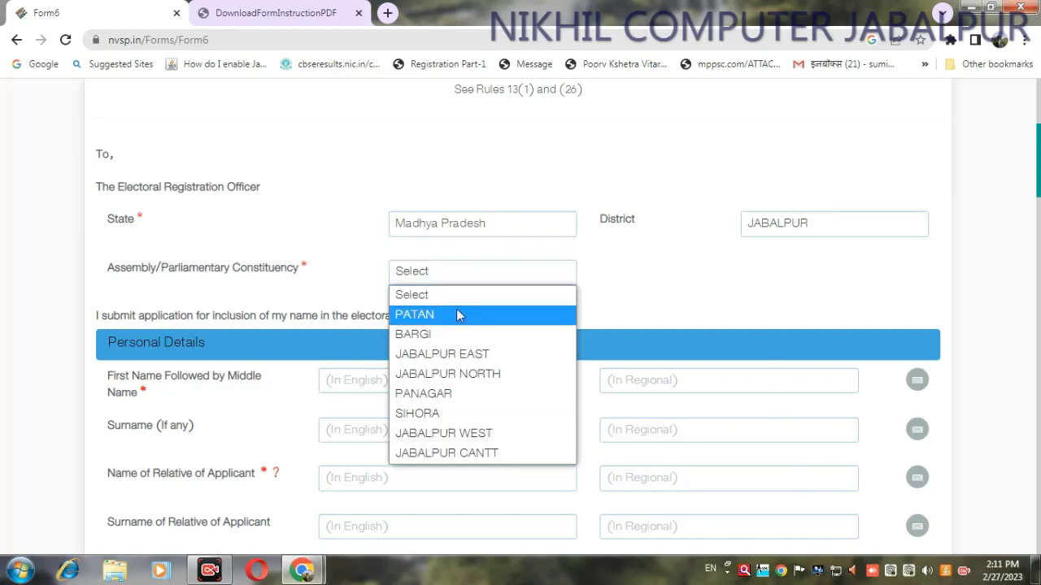
pyautogui.click(475, 439)
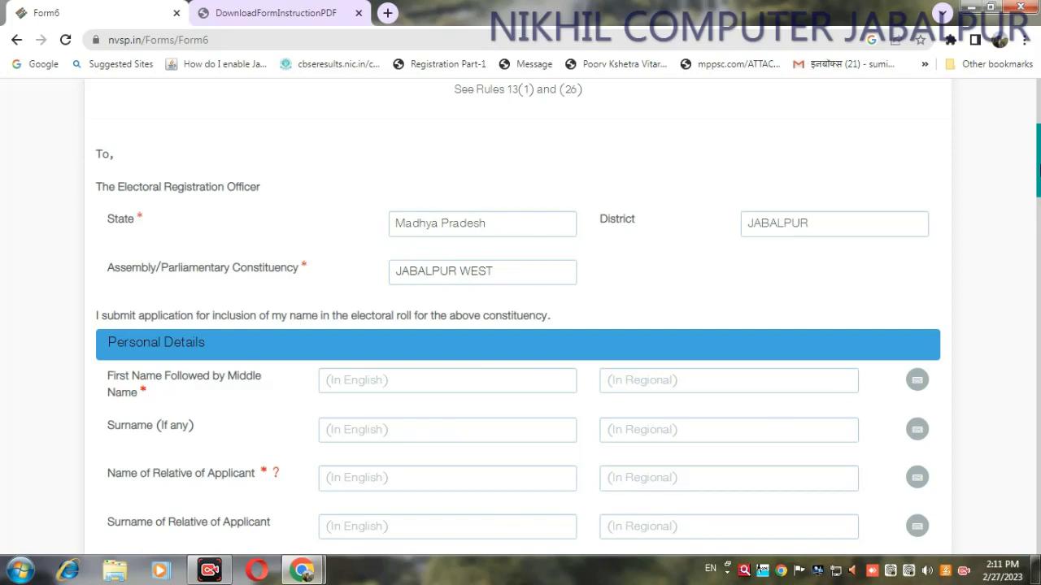
# Scroll to the Personal Details name fields and open a new blank Chrome tab
pyautogui.scroll(-3, 1038, 170)
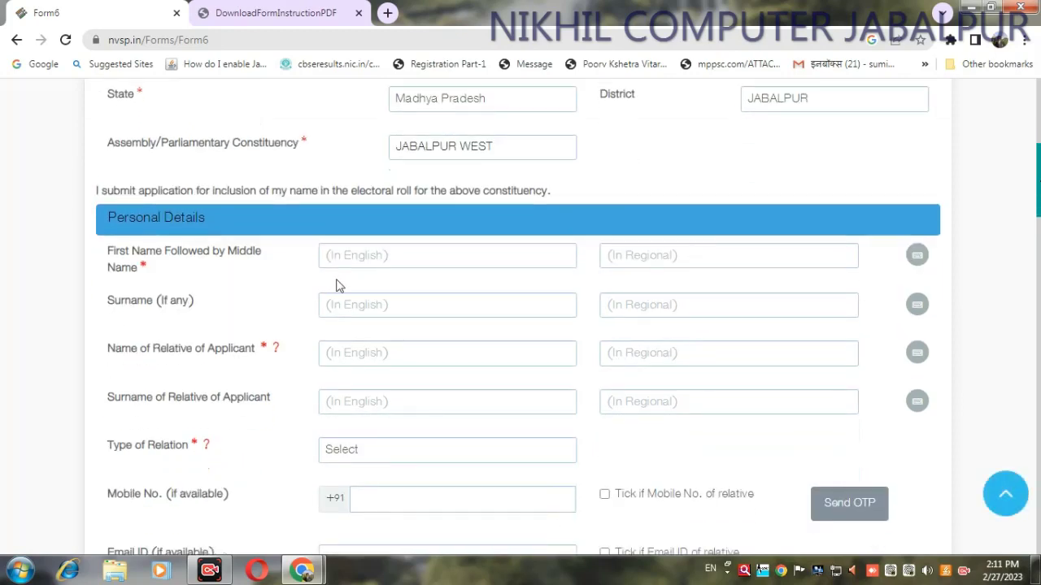
pyautogui.scroll(-2, 1036, 175)
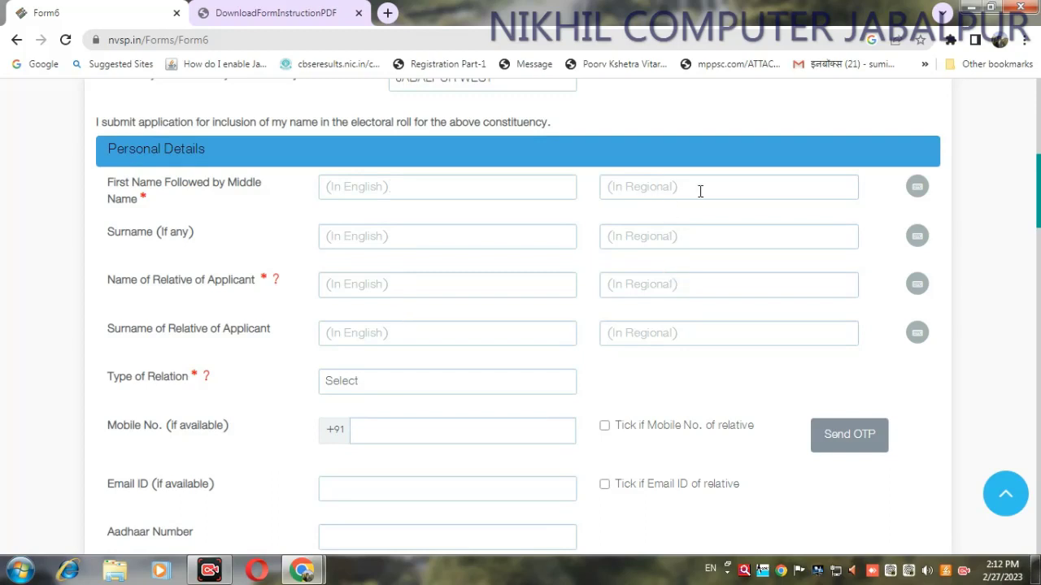
pyautogui.click(387, 13)
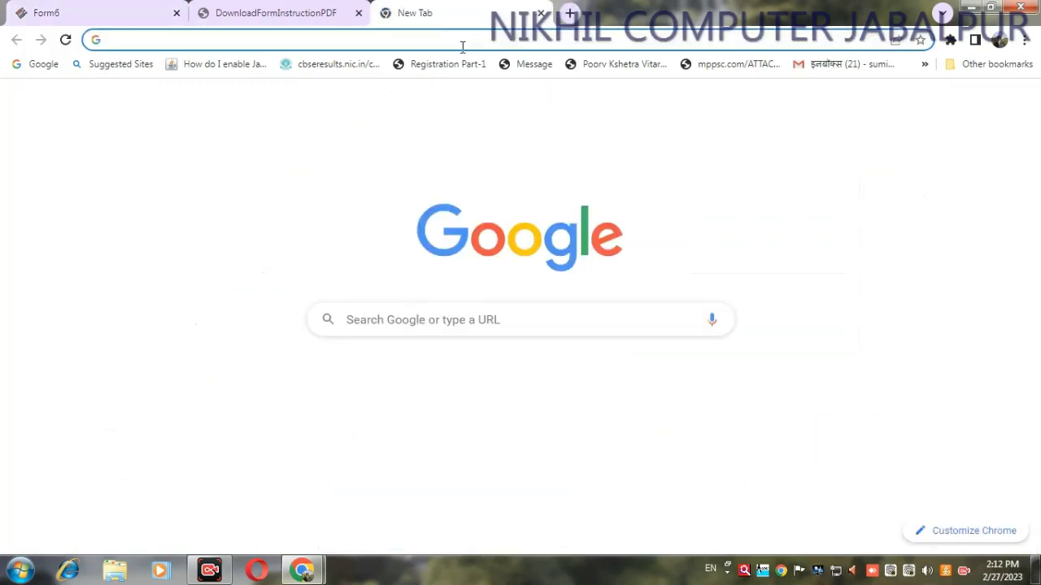
# Search 'google input hindi tools' and bring up the Google Input Tools try page
pyautogui.write('goo')
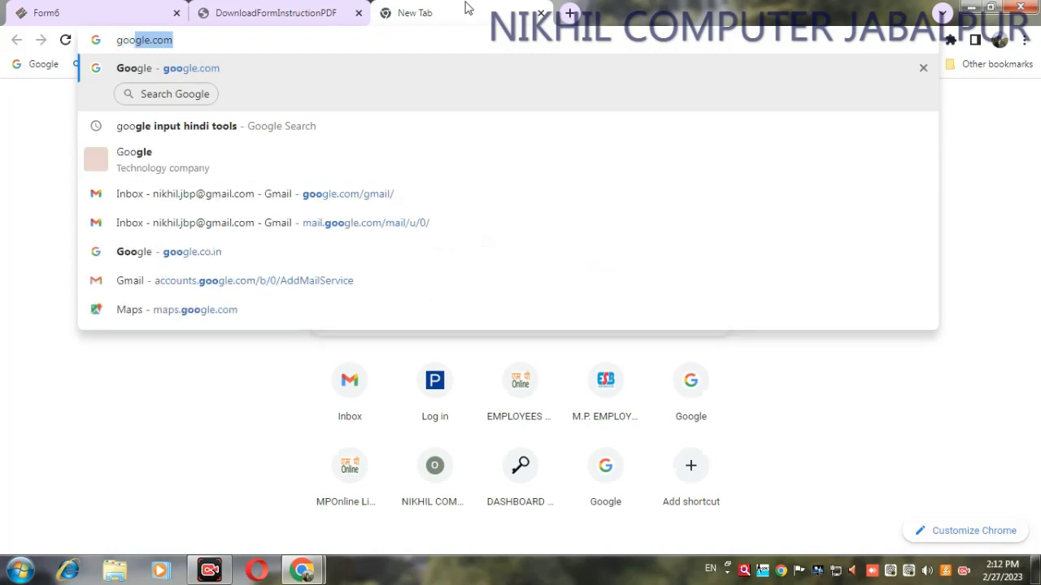
pyautogui.write('g')
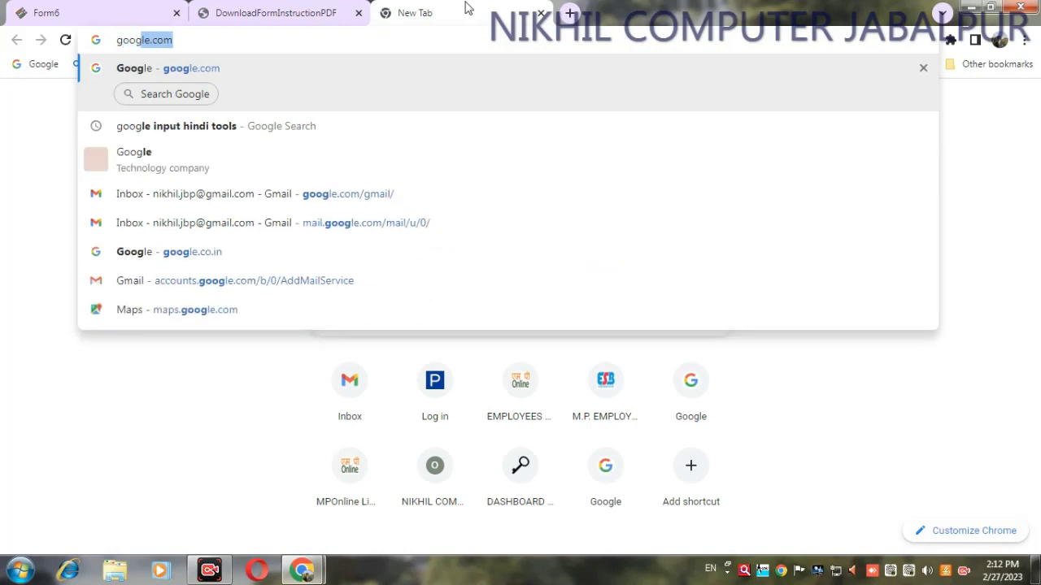
pyautogui.write('le')
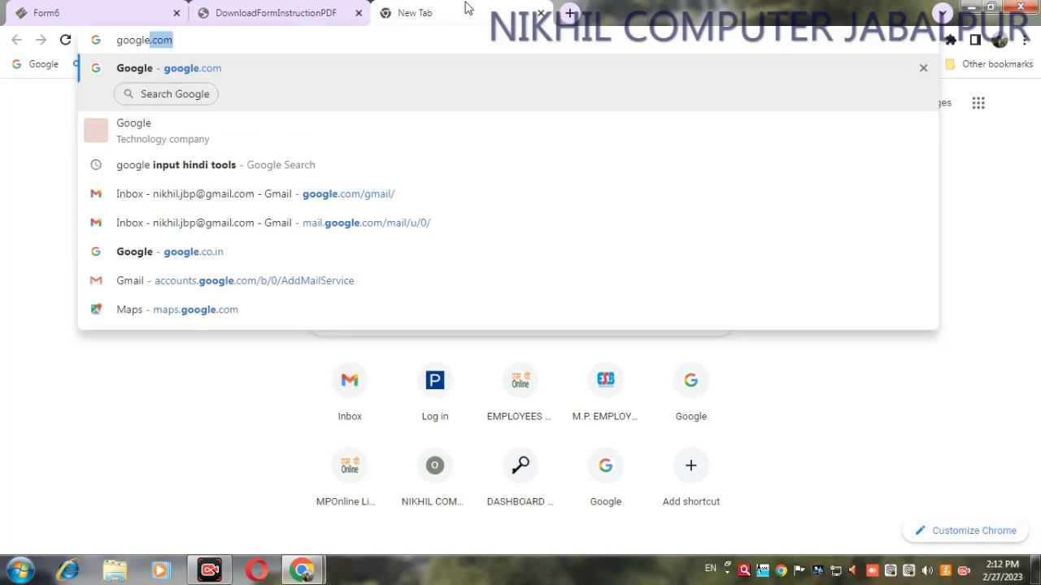
pyautogui.write(' inp')
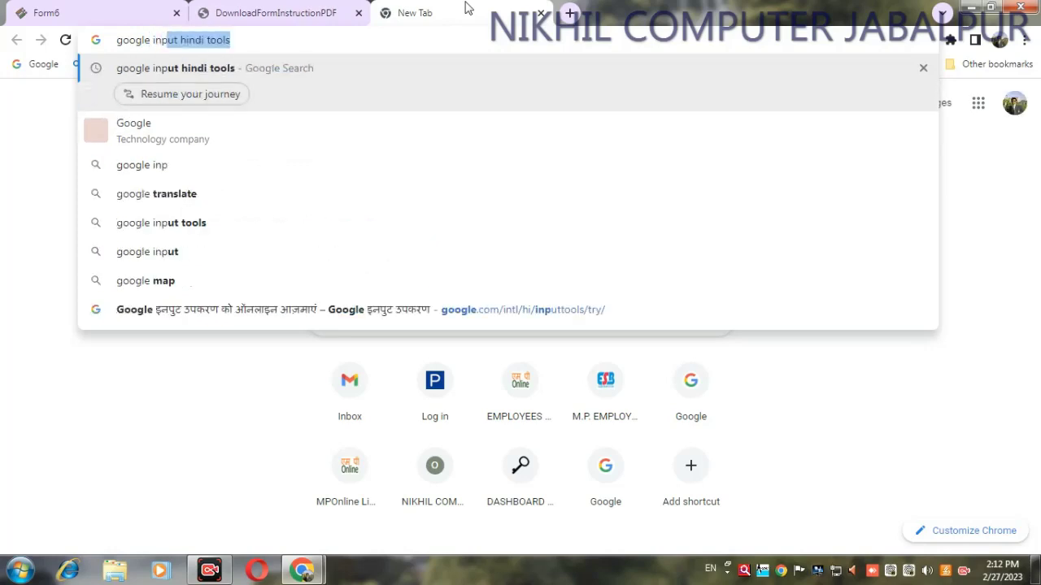
pyautogui.press('Return')
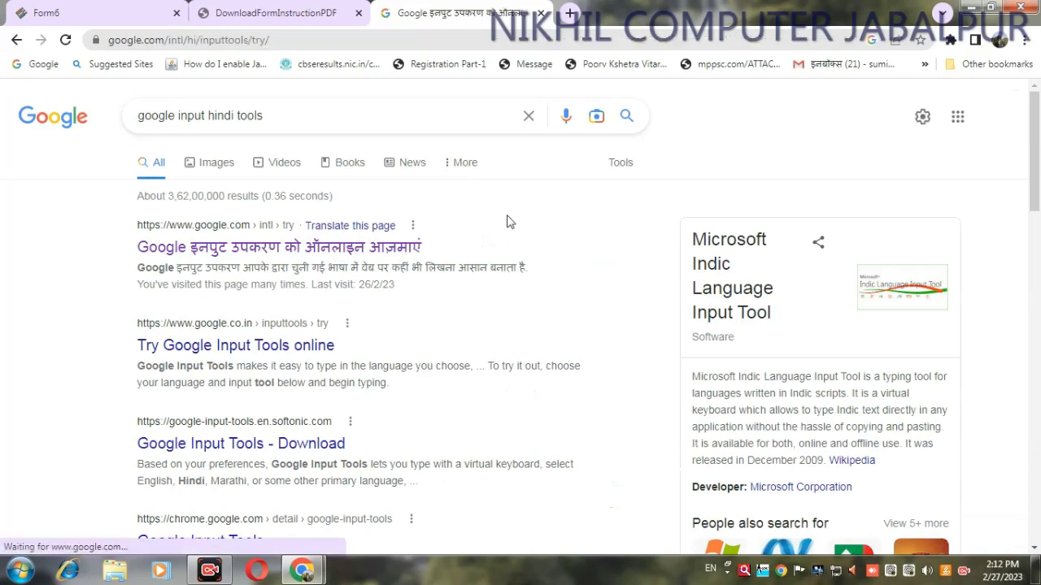
pyautogui.click(110, 21)
pyautogui.click(422, 13)
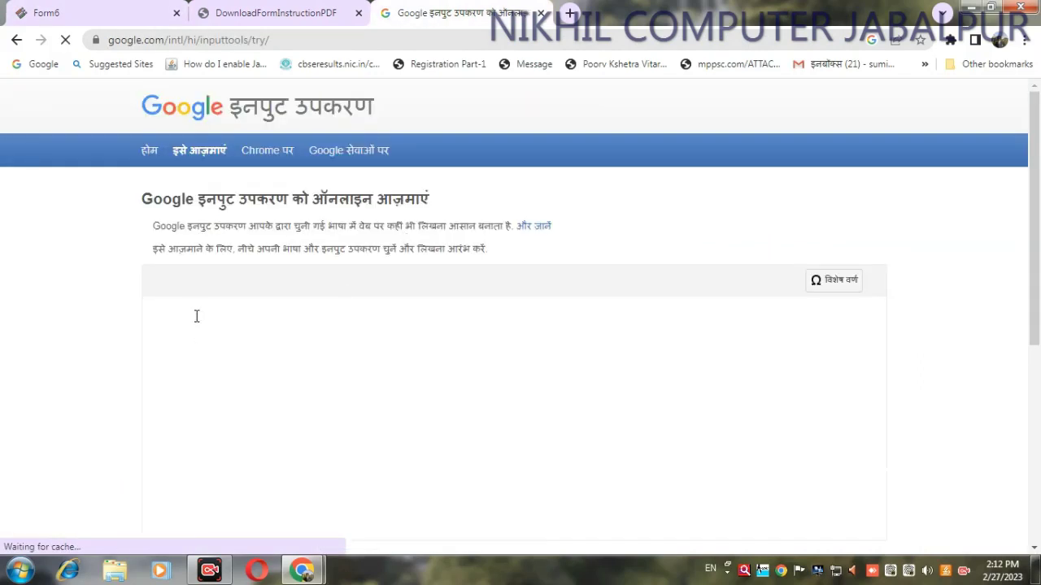
# Transliterate the applicant's first name into Hindi in Google Input Tools and select it
pyautogui.click(196, 316)
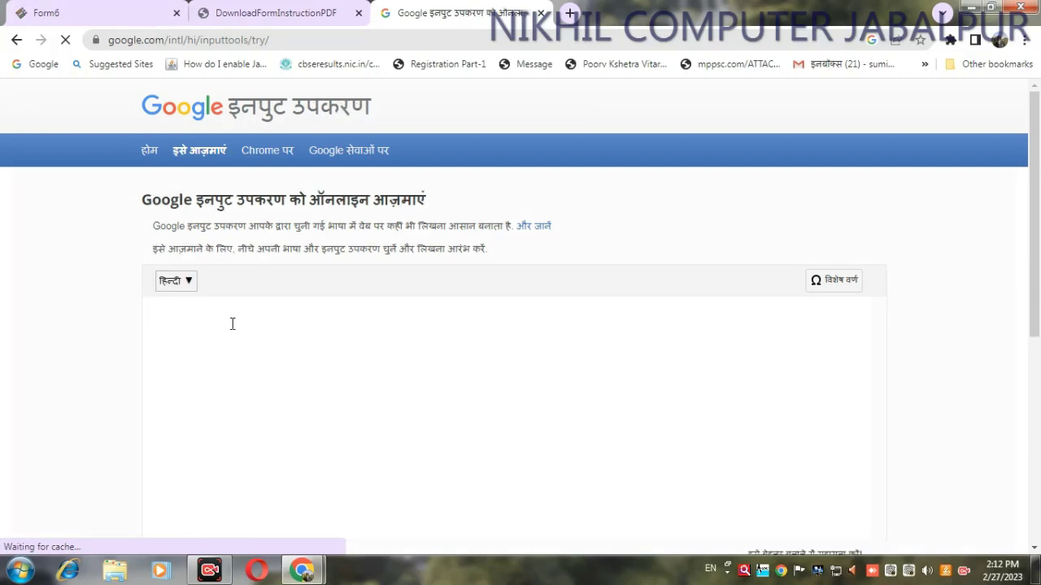
pyautogui.write('nikh')
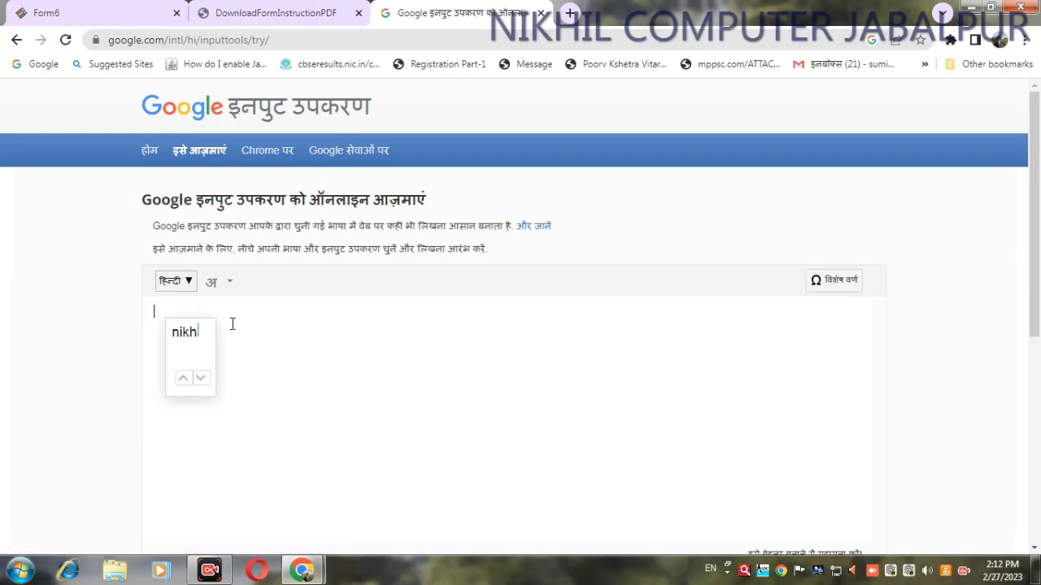
pyautogui.write('il')
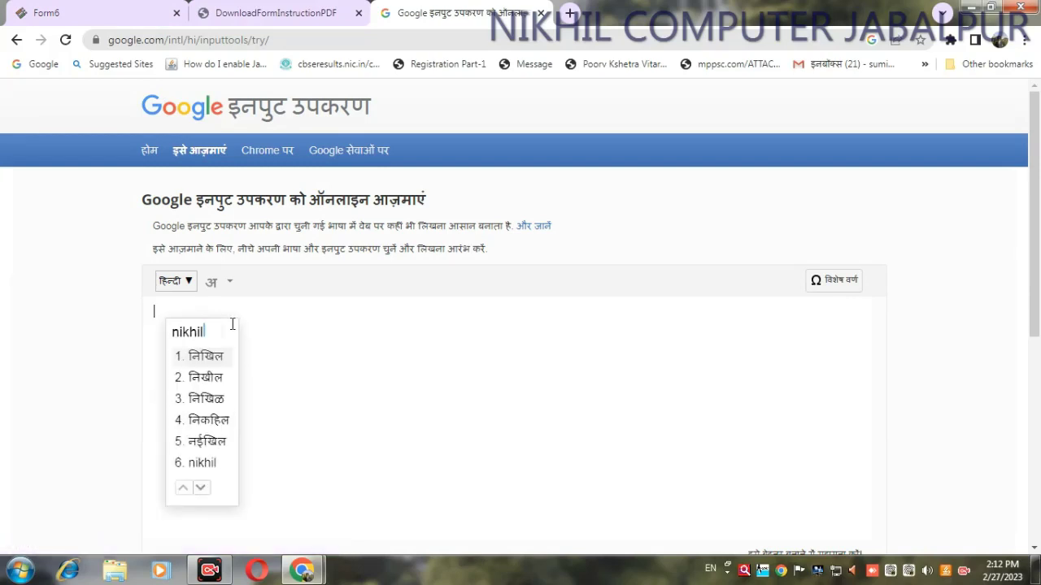
pyautogui.click(232, 358)
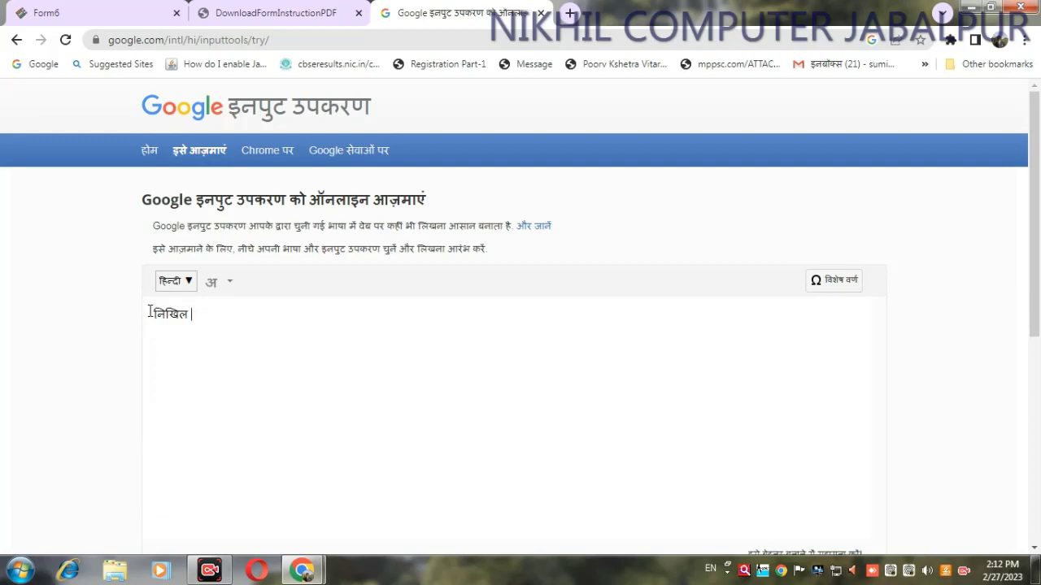
pyautogui.moveTo(151, 312); pyautogui.dragTo(204, 313)
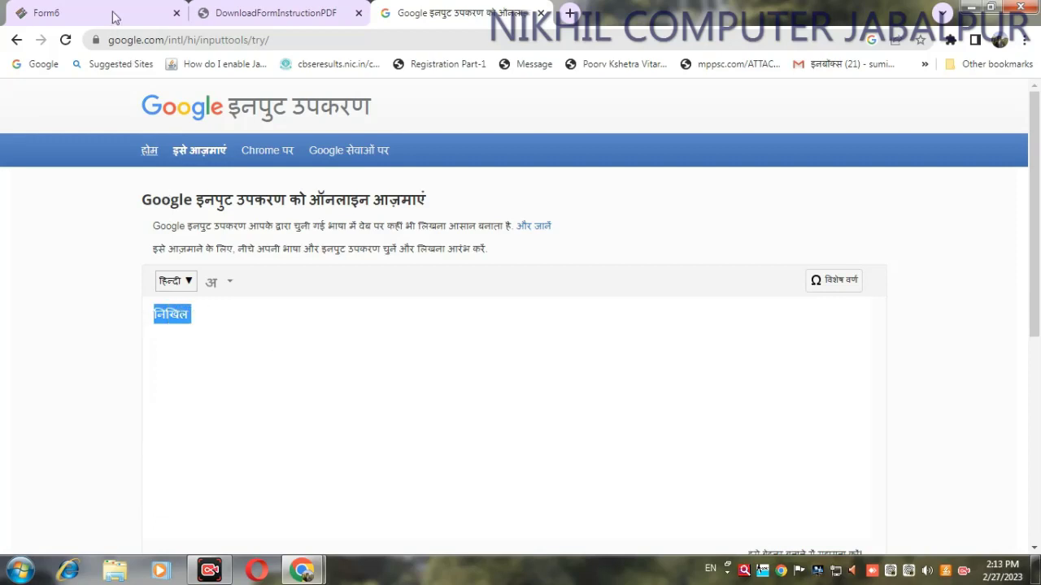
pyautogui.click(113, 13)
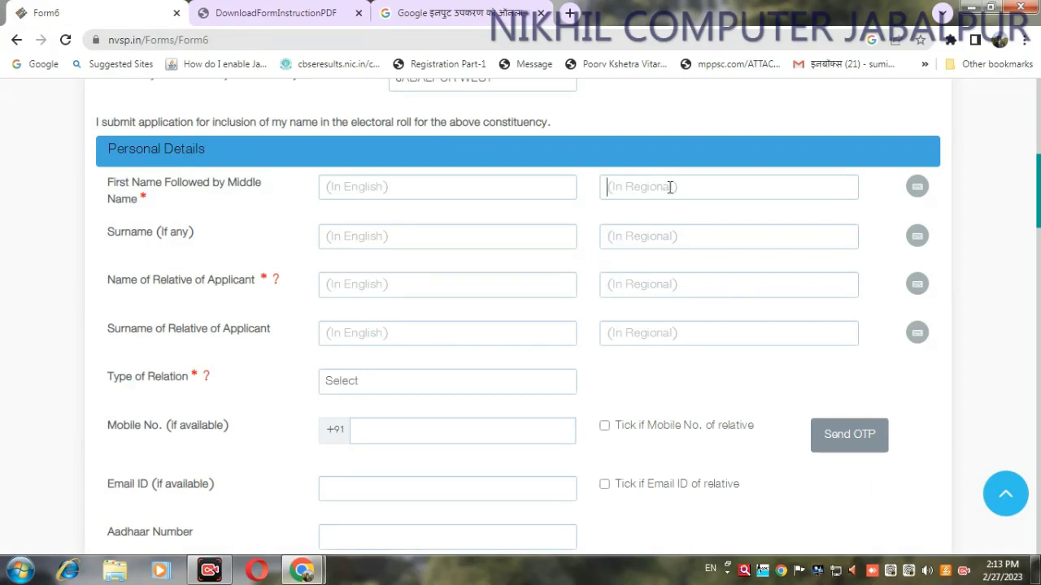
pyautogui.hotkey('ctrl', 'shift', 'Tab')
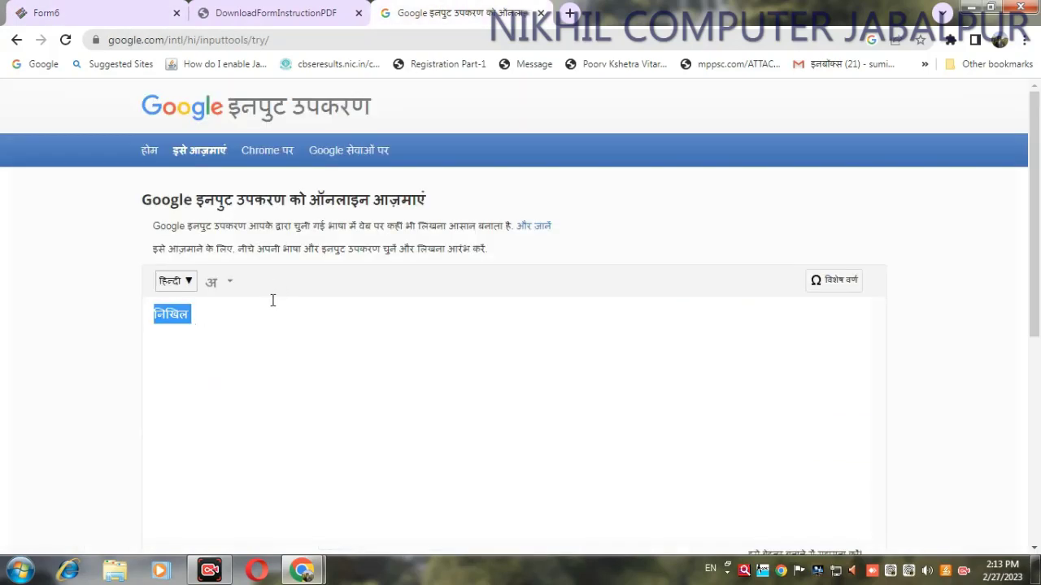
pyautogui.click(78, 14)
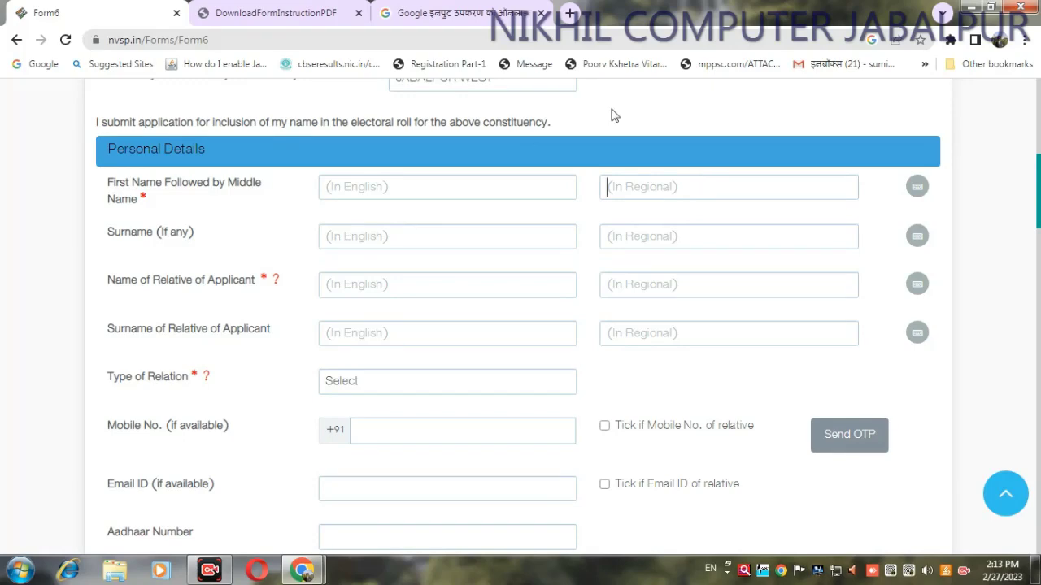
pyautogui.click(464, 18)
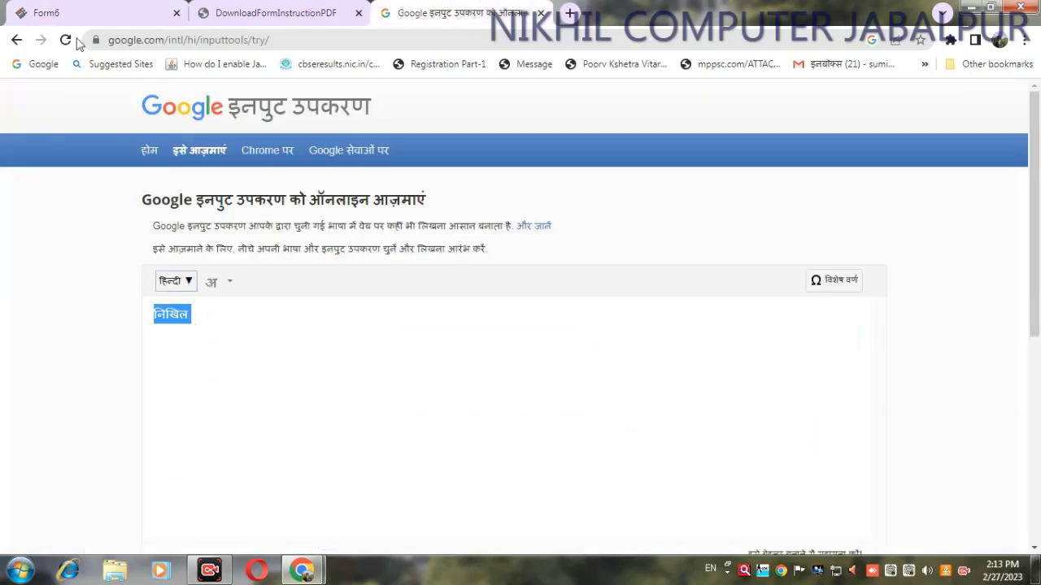
pyautogui.click(75, 10)
pyautogui.scroll(-1, 804, 274)
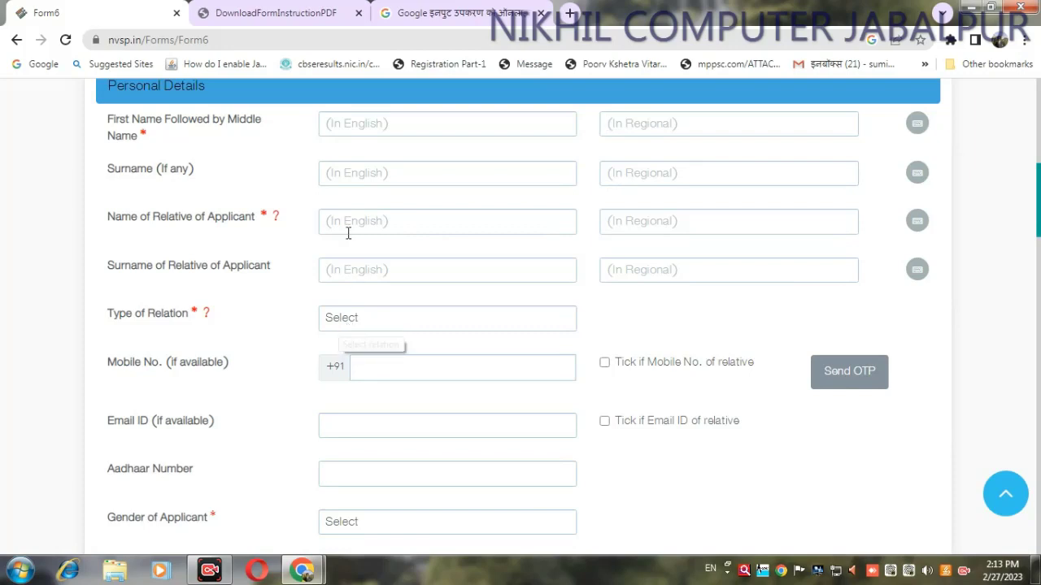
pyautogui.scroll(-1, 845, 272)
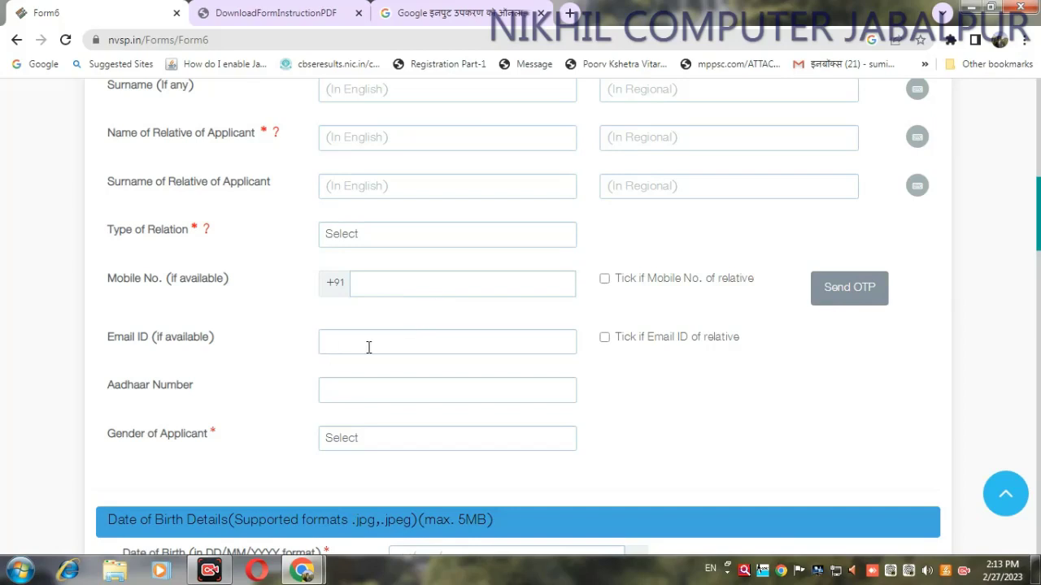
pyautogui.scroll(2, 1037, 230)
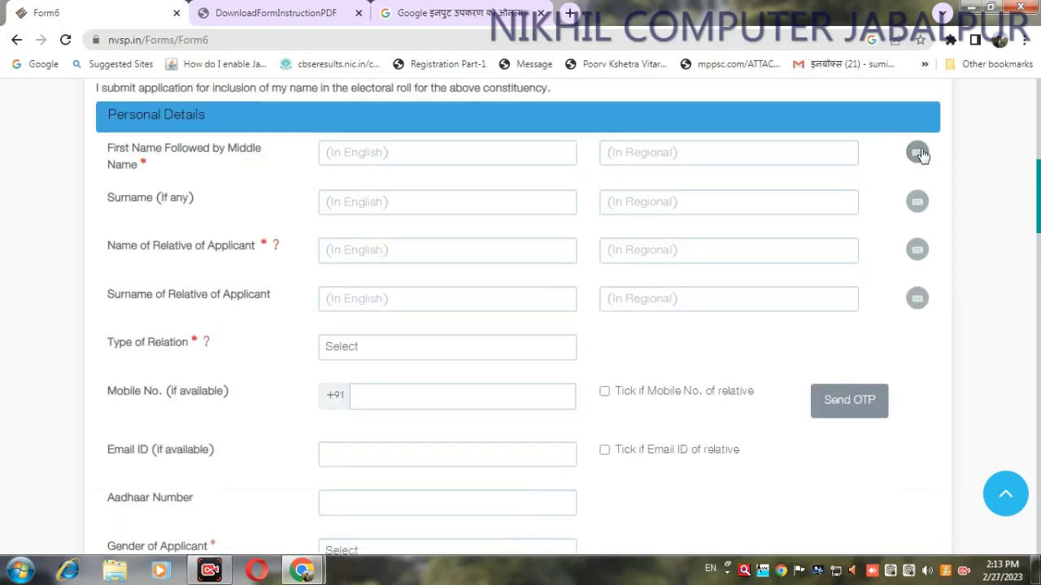
# Enter न and ि in the regional first-name field via the Inscript keyboard
pyautogui.click(917, 153)
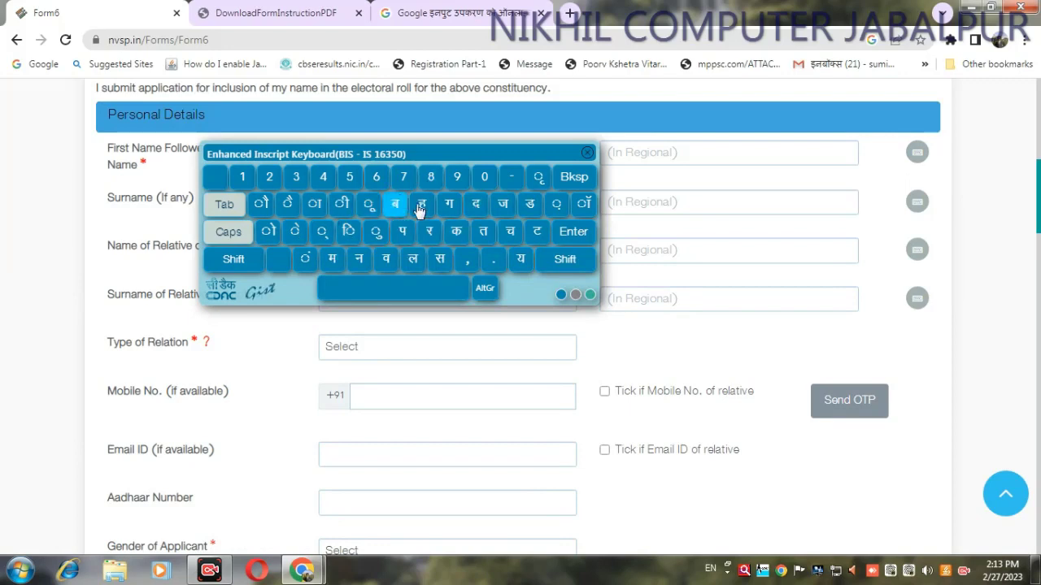
pyautogui.click(359, 262)
pyautogui.click(348, 232)
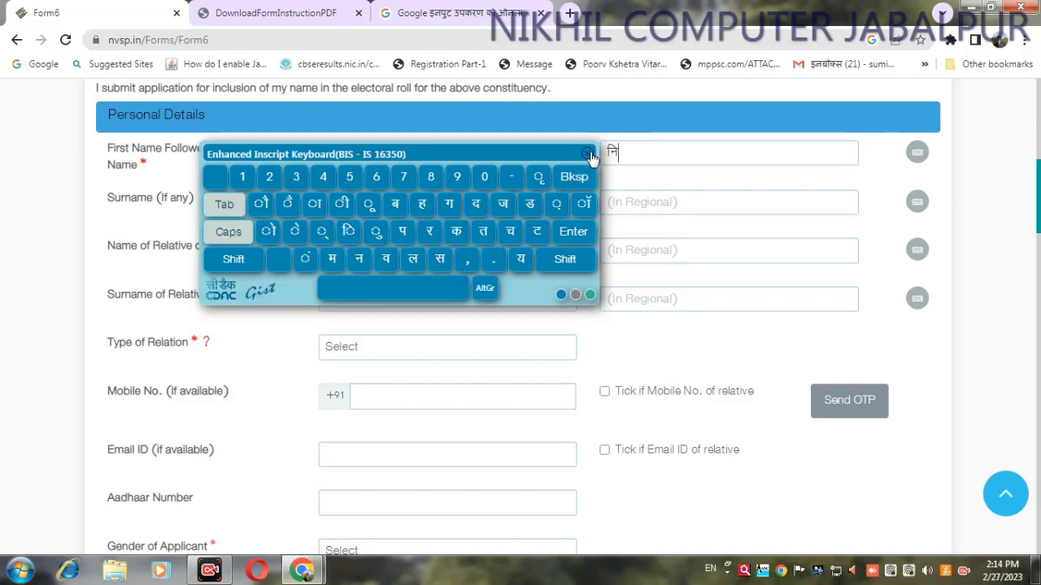
pyautogui.click(588, 154)
pyautogui.scroll(-3, 1039, 231)
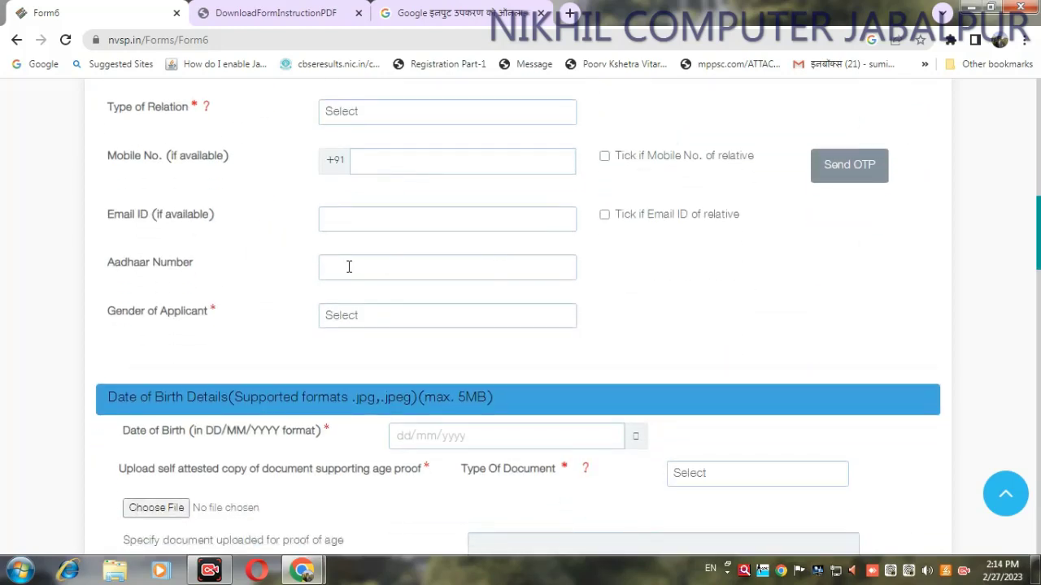
pyautogui.scroll(-2, 301, 267)
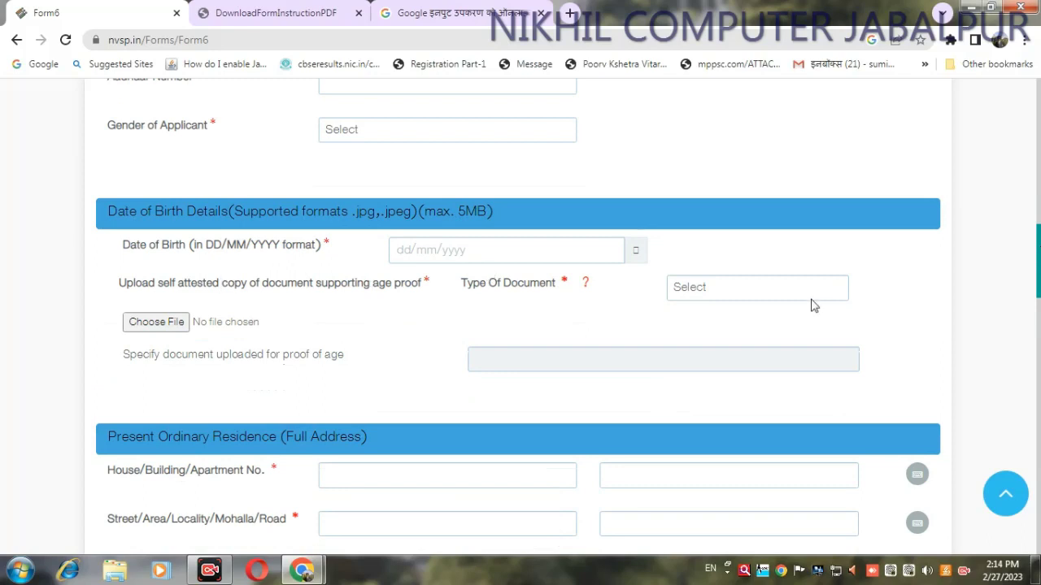
pyautogui.click(734, 302)
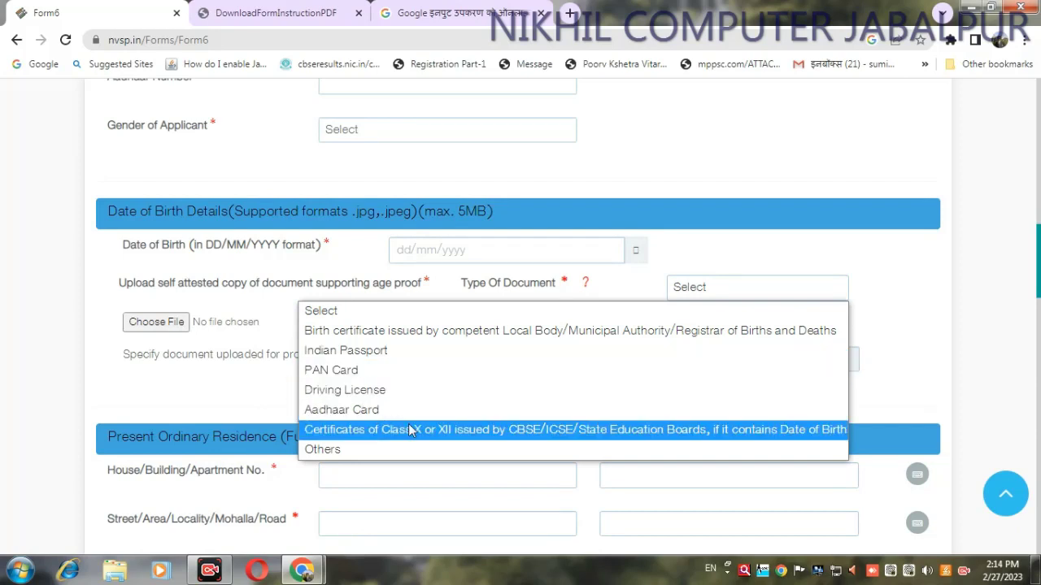
pyautogui.click(917, 321)
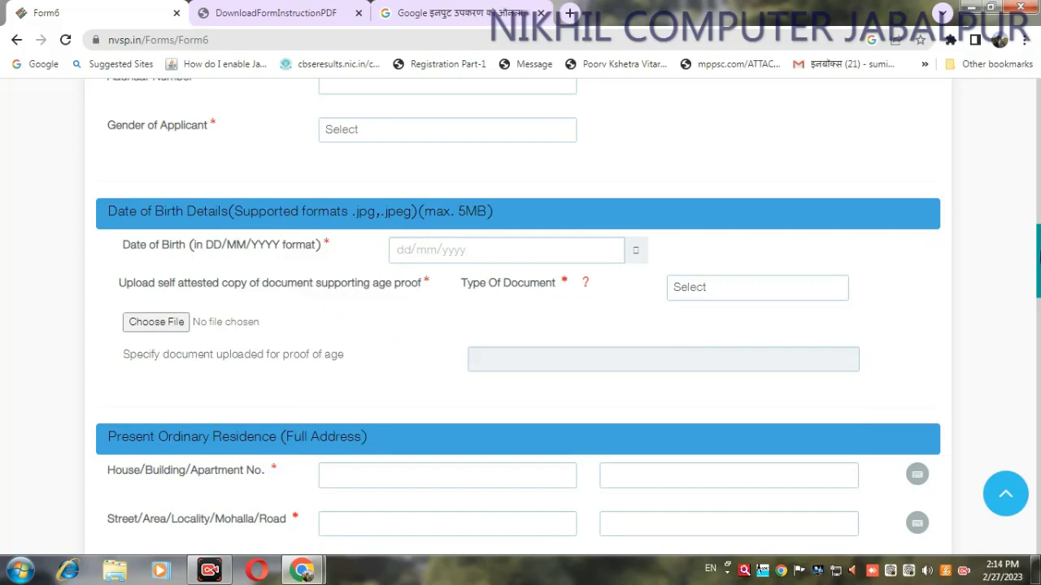
pyautogui.scroll(-2, 319, 265)
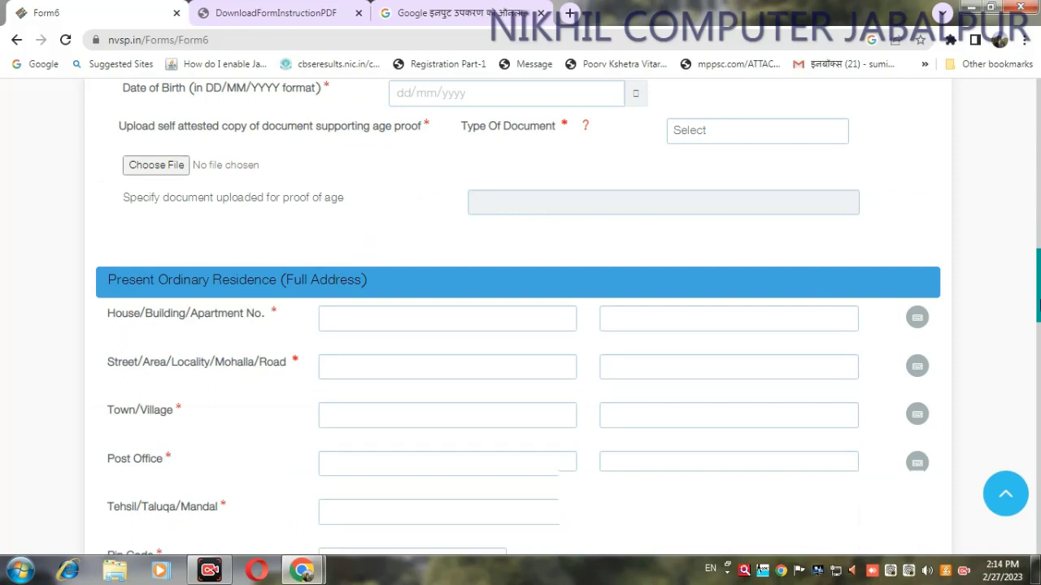
# Choose Aadhaar Card as the Type Of Document for the address-proof upload
pyautogui.scroll(-2, 341, 185)
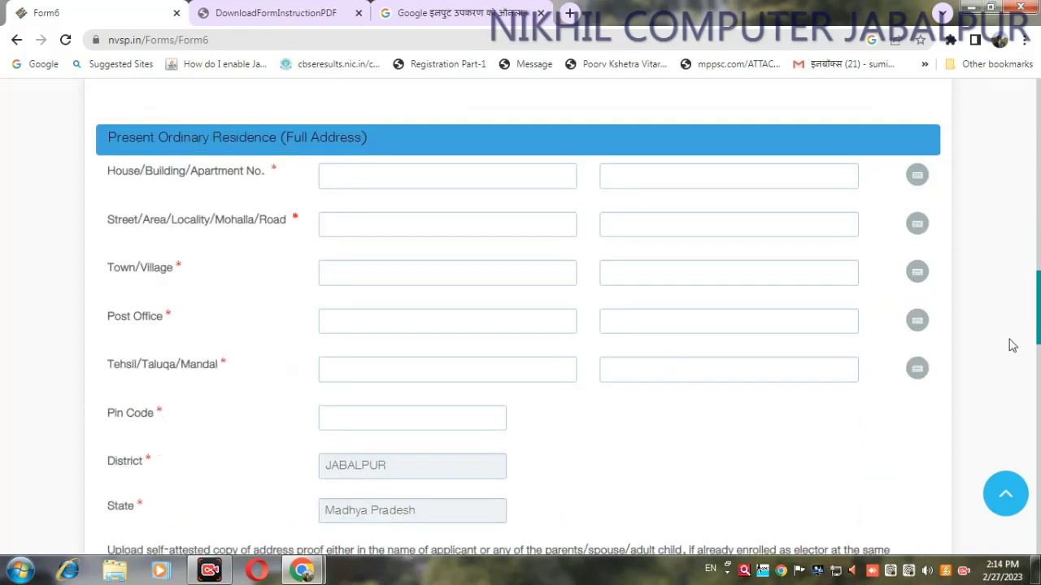
pyautogui.scroll(-2, 1038, 309)
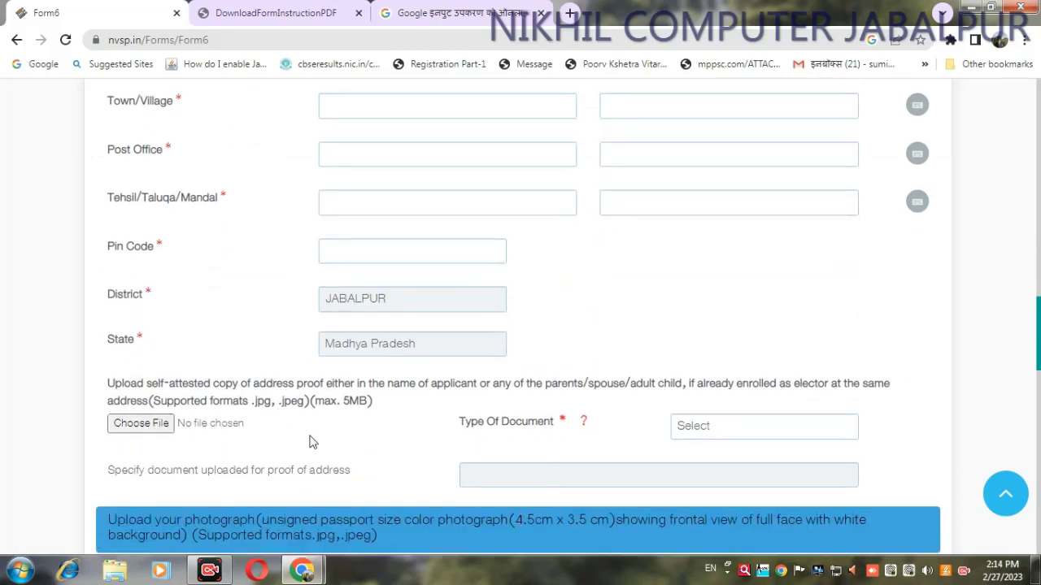
pyautogui.click(752, 436)
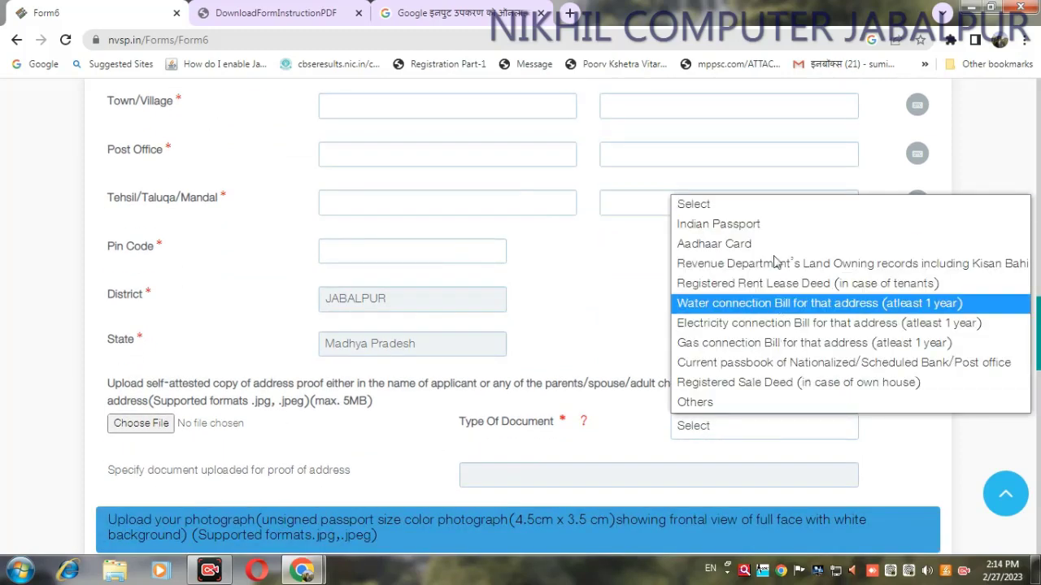
pyautogui.click(769, 250)
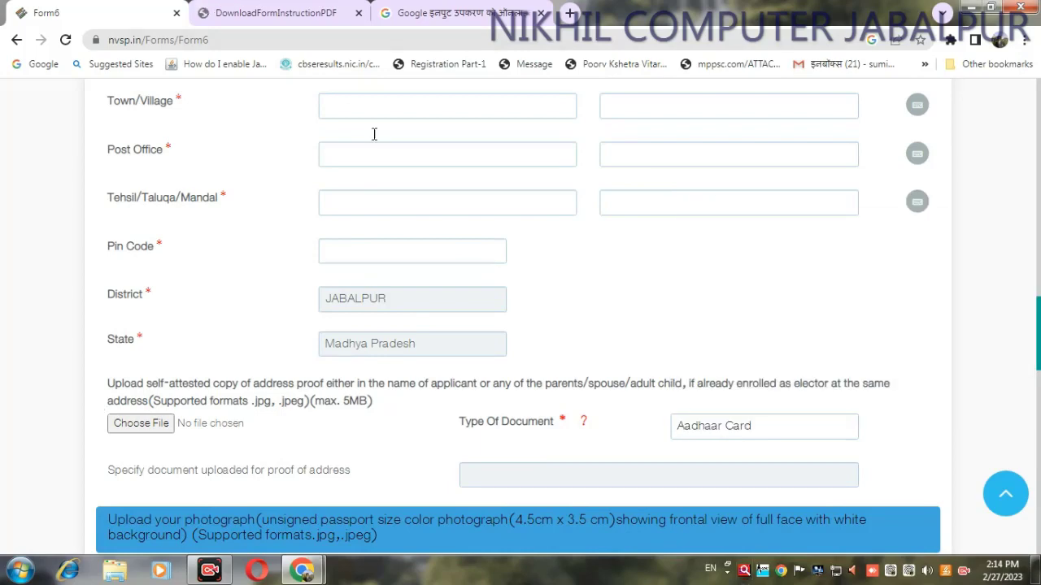
pyautogui.scroll(-3, 235, 338)
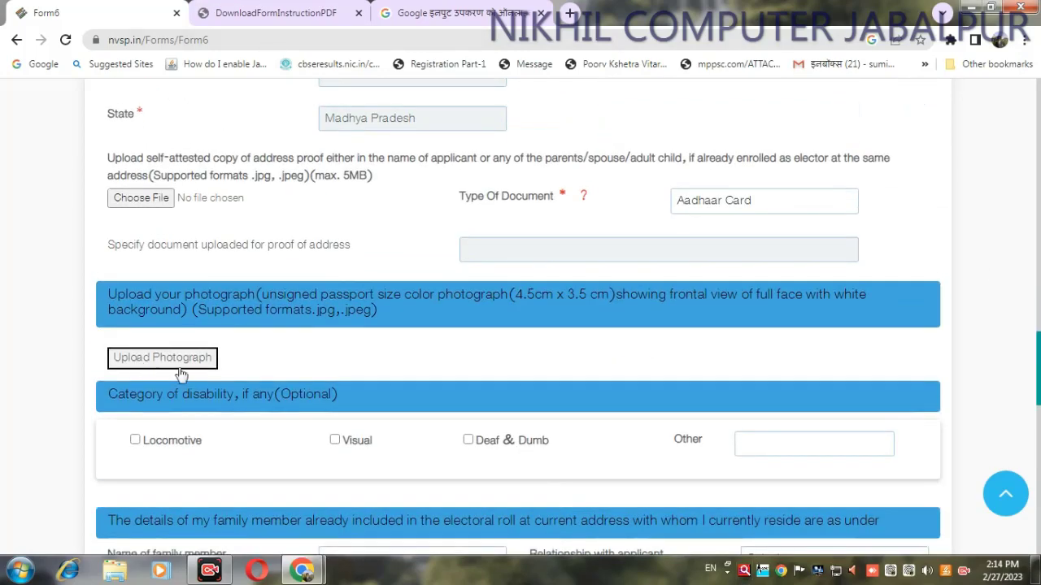
pyautogui.scroll(-4, 1037, 399)
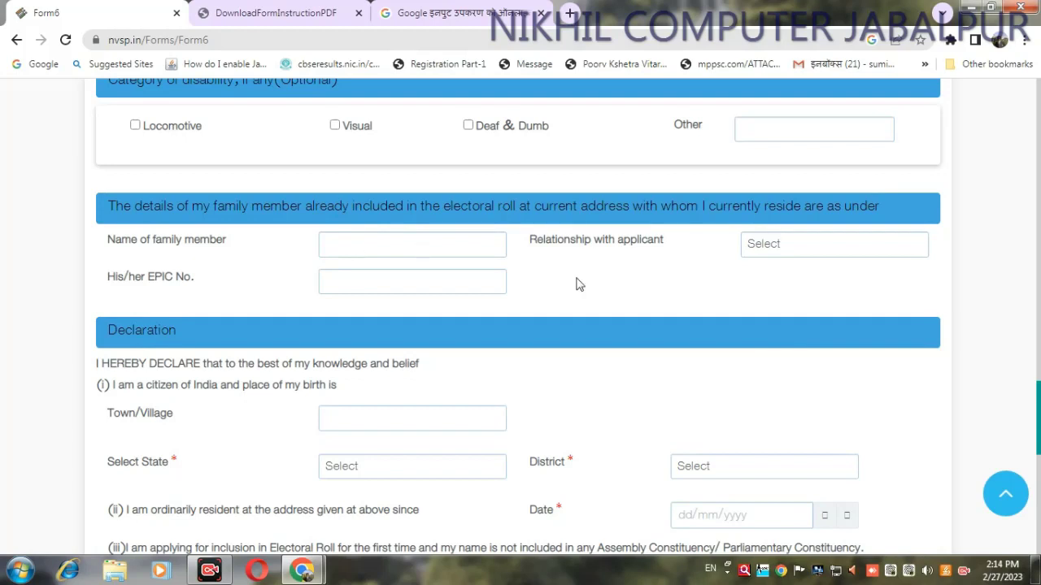
pyautogui.click(794, 246)
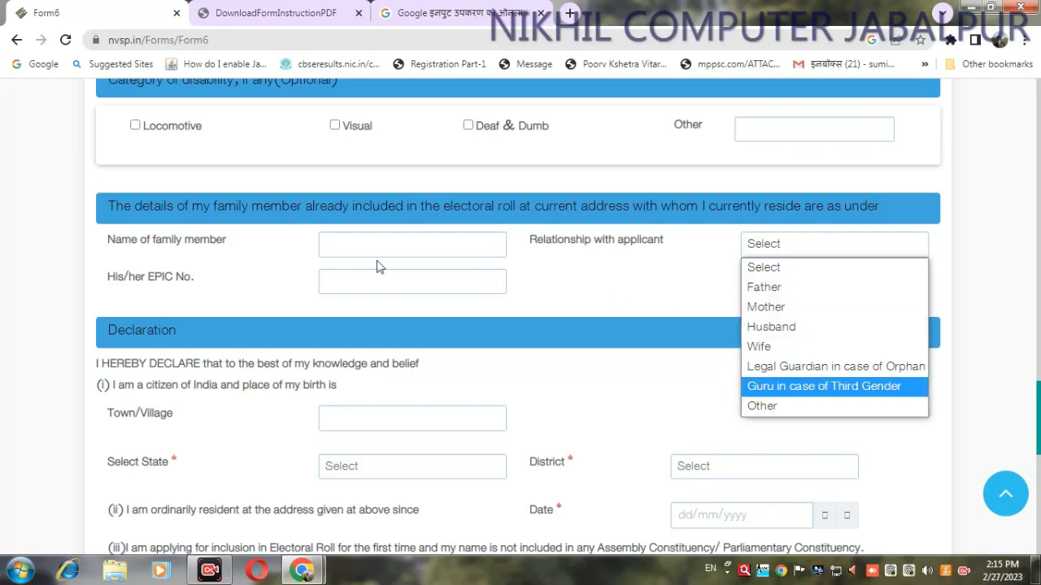
pyautogui.click(543, 288)
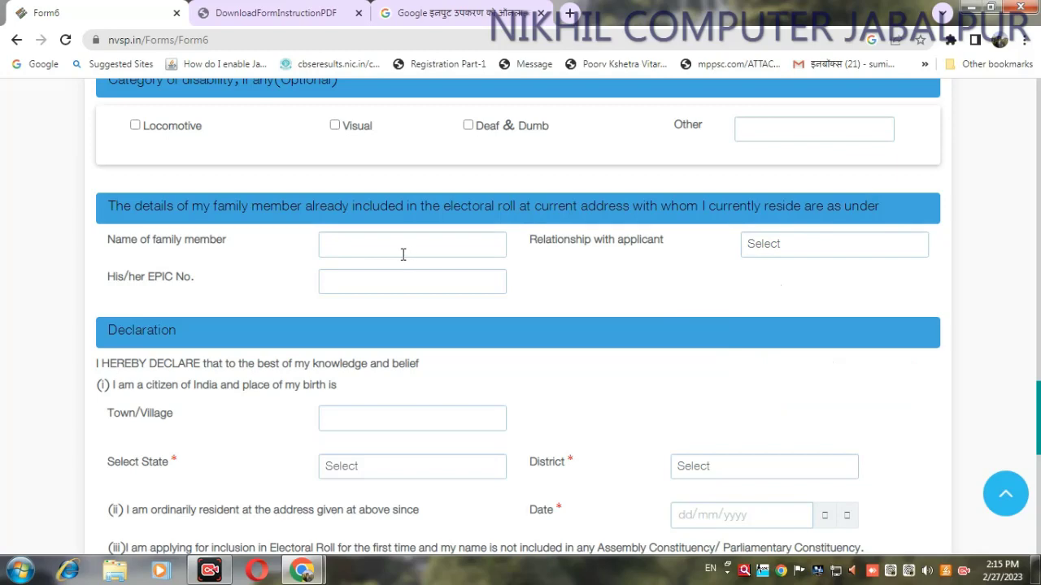
pyautogui.scroll(-3, 273, 252)
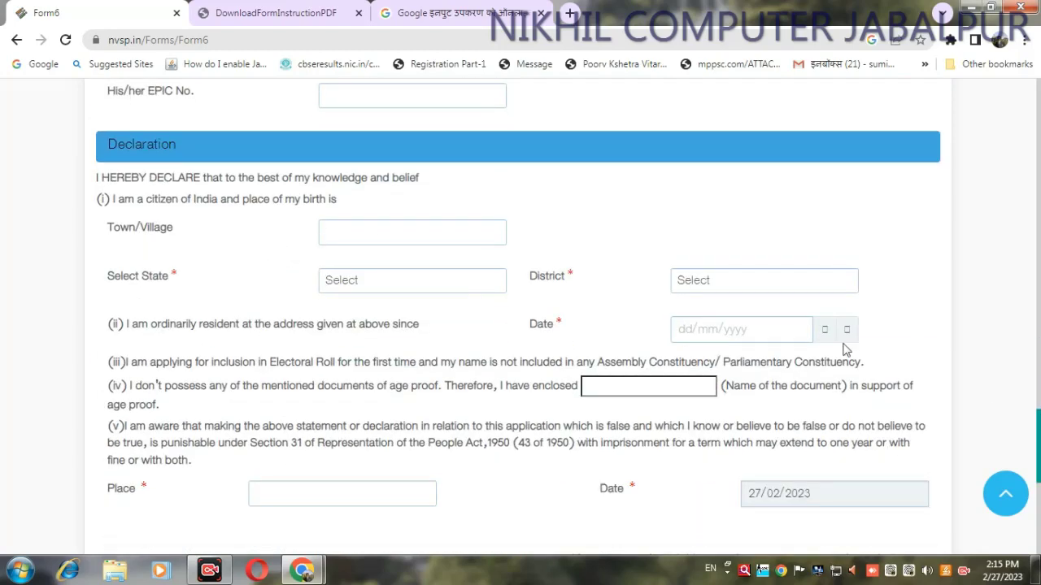
pyautogui.scroll(-1, 1039, 439)
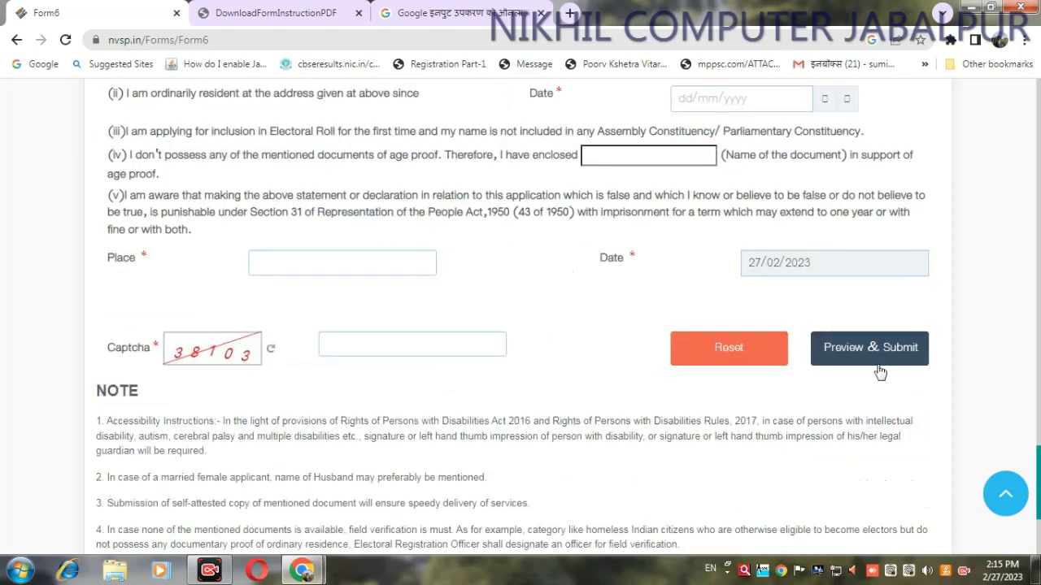
pyautogui.scroll(-2, 758, 500)
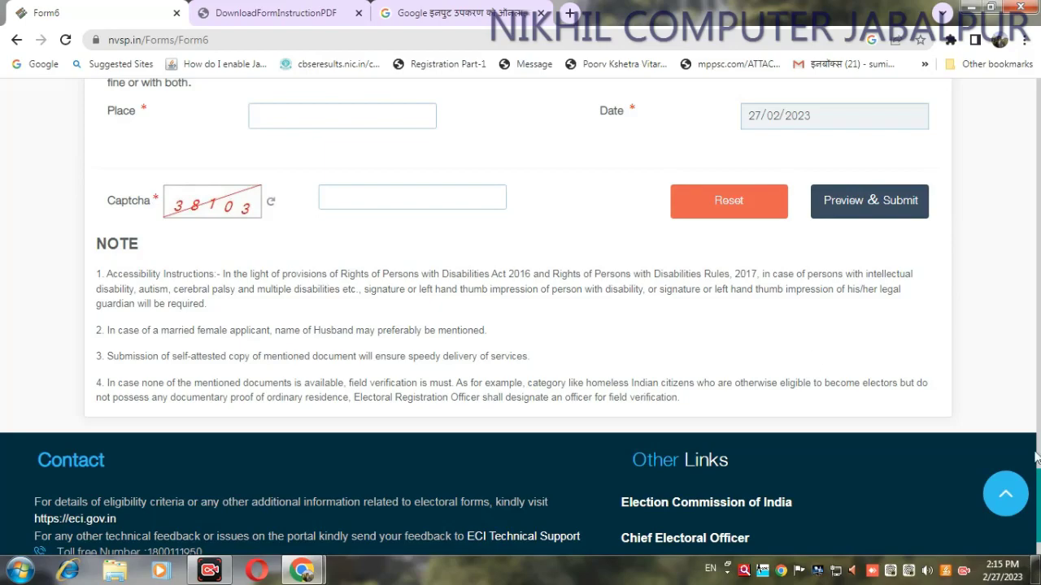
pyautogui.moveTo(1038, 459); pyautogui.dragTo(1038, 126)
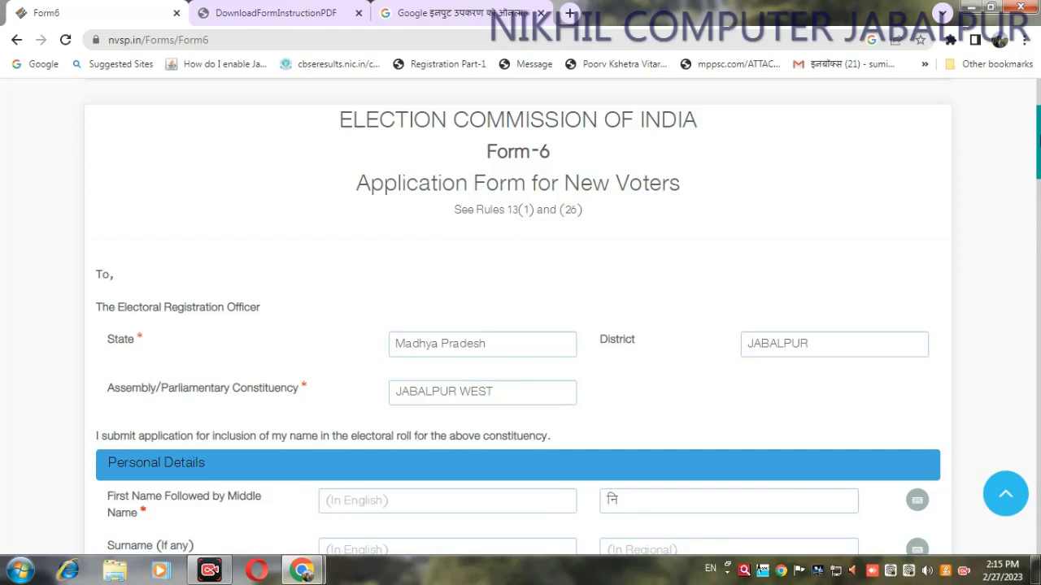
pyautogui.scroll(5, 963, 192)
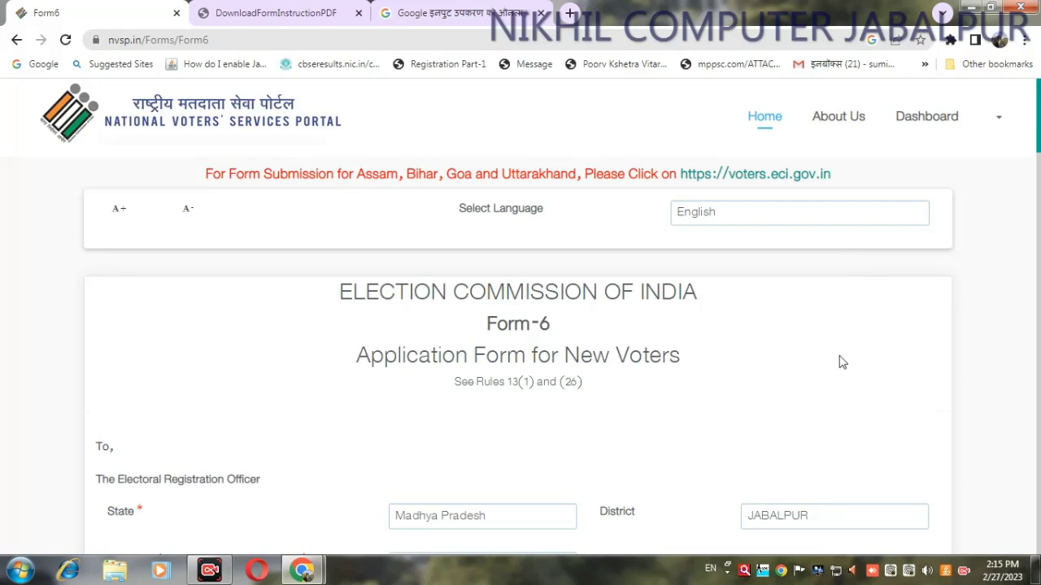
pyautogui.scroll(-4, 883, 325)
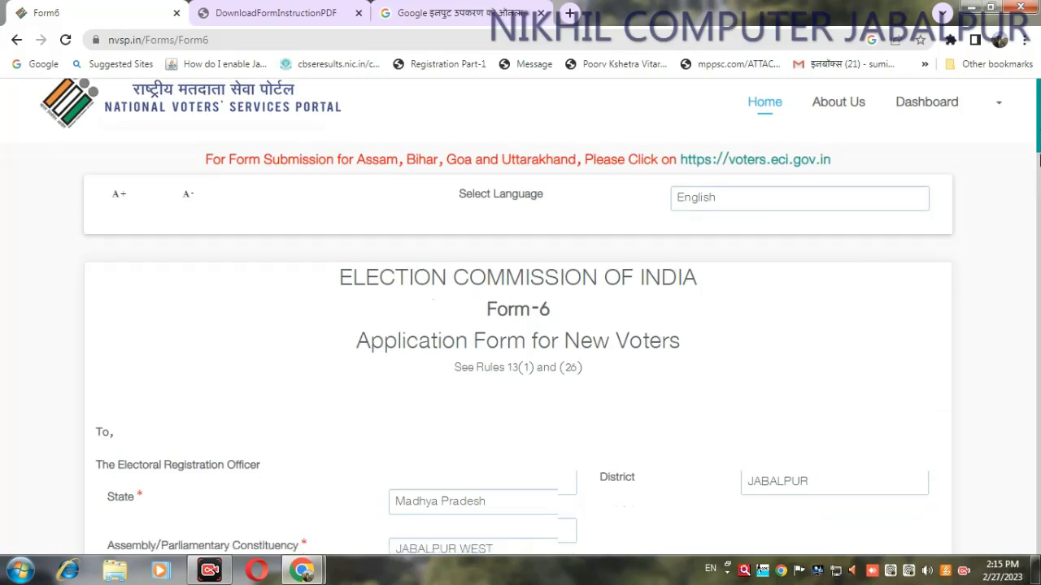
pyautogui.scroll(-20, 518, 317)
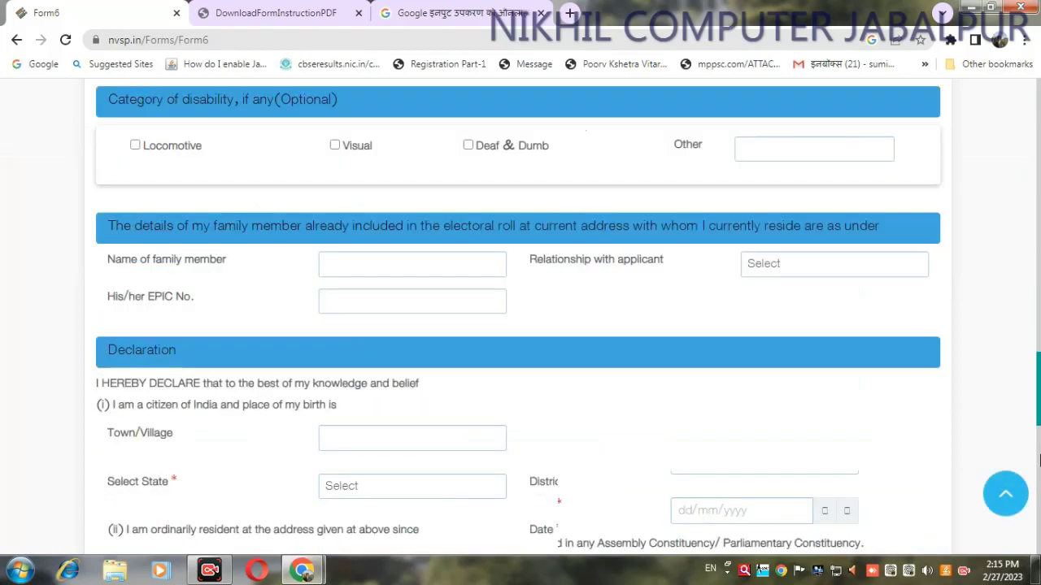